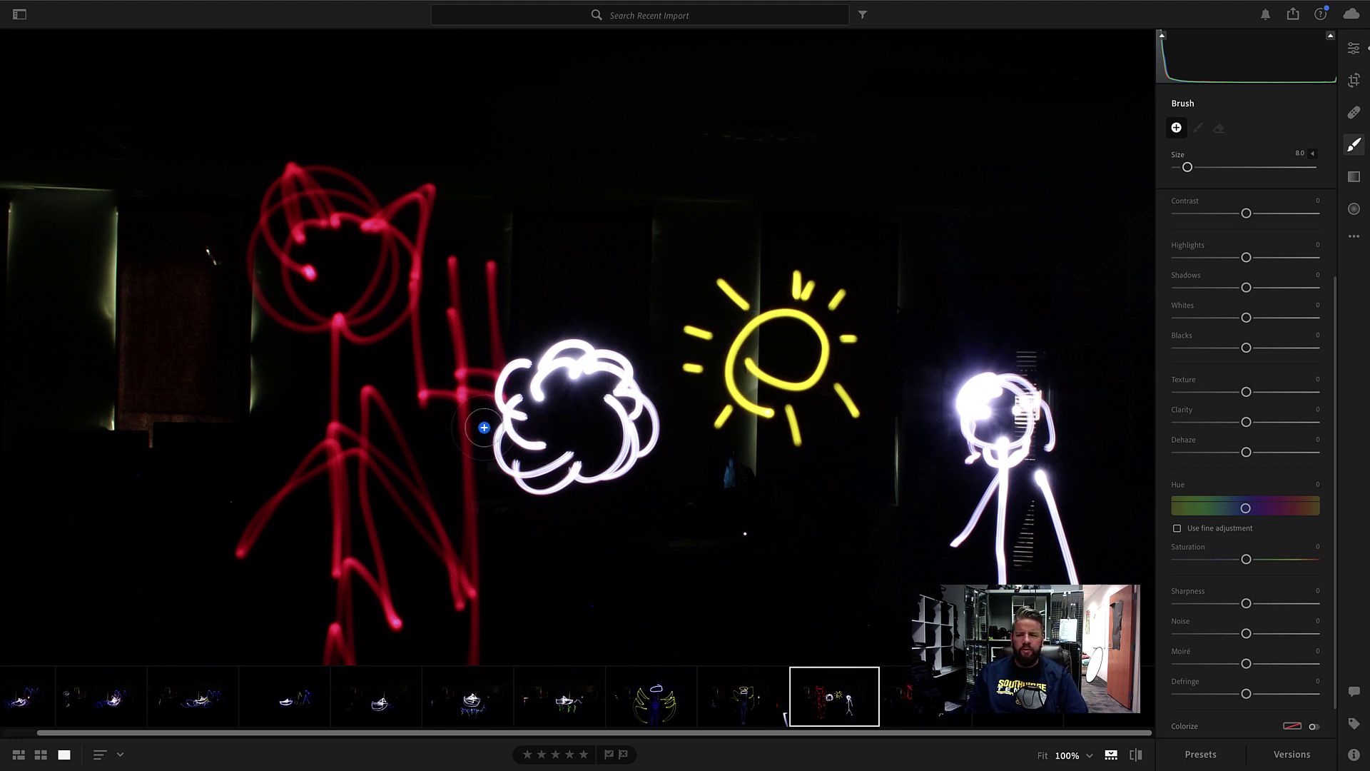
Step: Apply Auto tone to the photo, giving Exposure +1.25, Contrast +5 and Shadows +37
click(1354, 49)
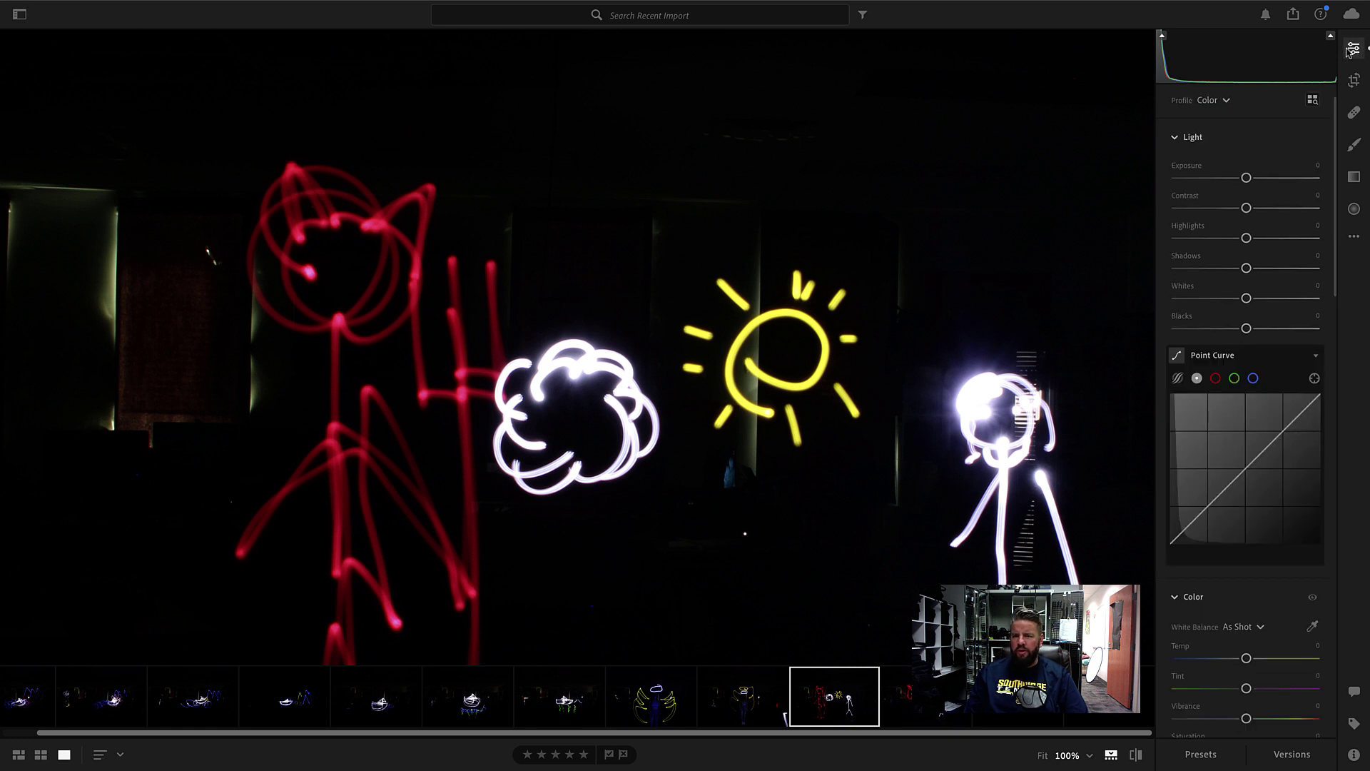
scroll(1274, 164, up, 2)
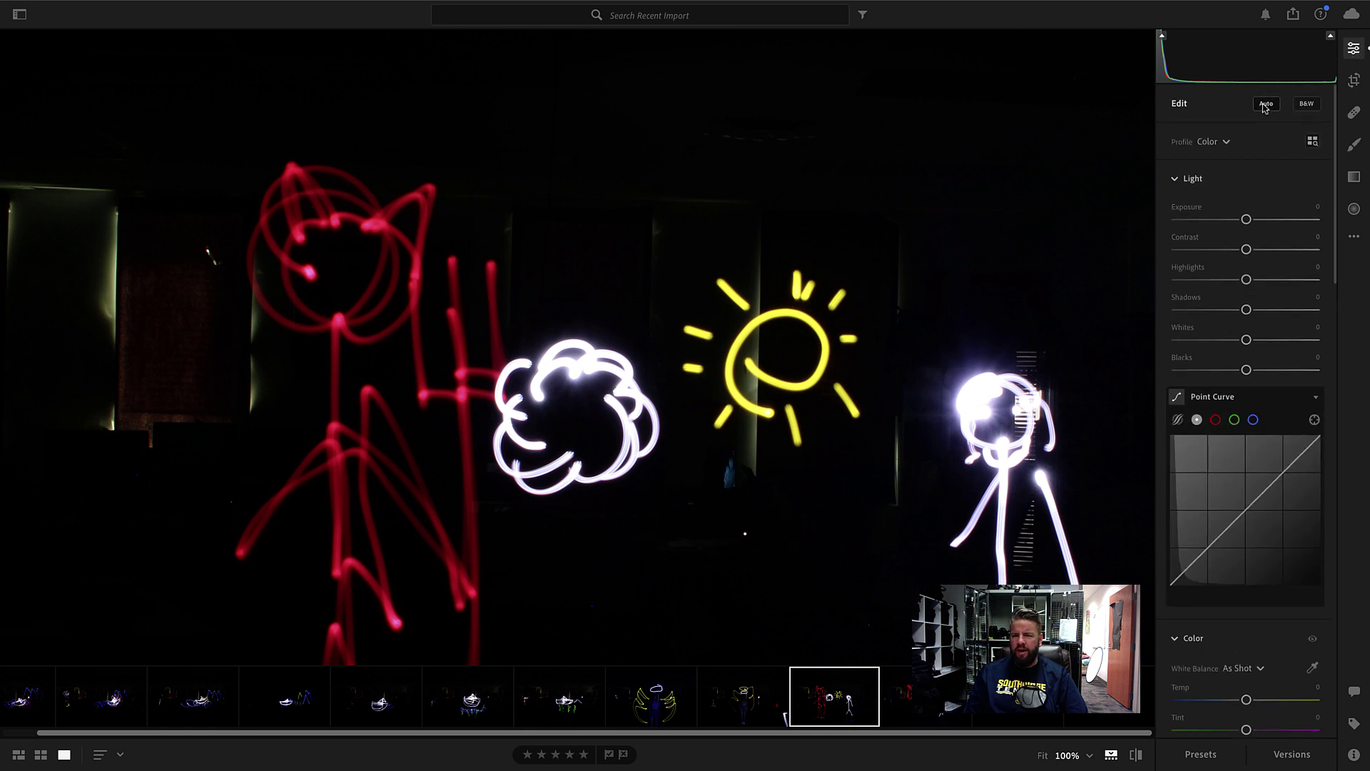
click(1265, 104)
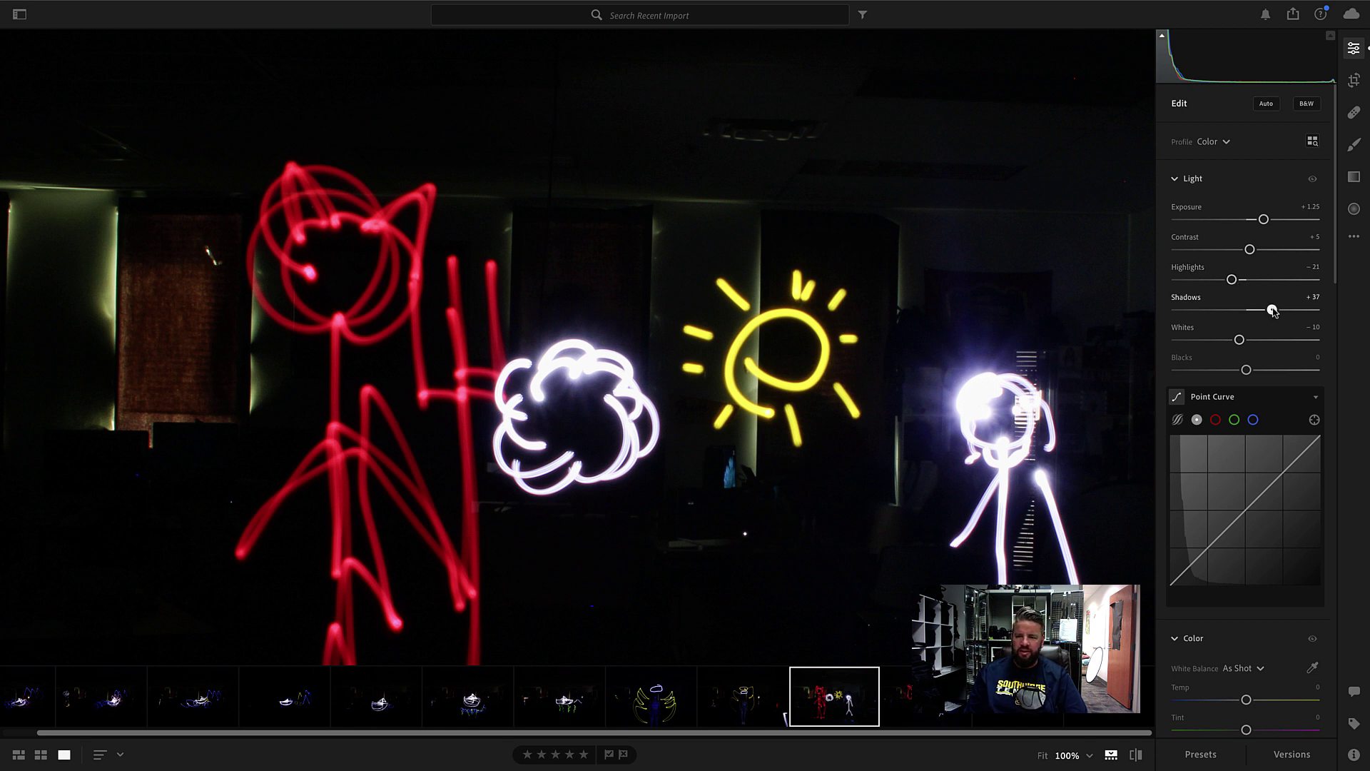
Step: Darken the background with Shadows -89, Blacks -56, Highlights -10 and Whites +7
drag(1273, 310, 1185, 310)
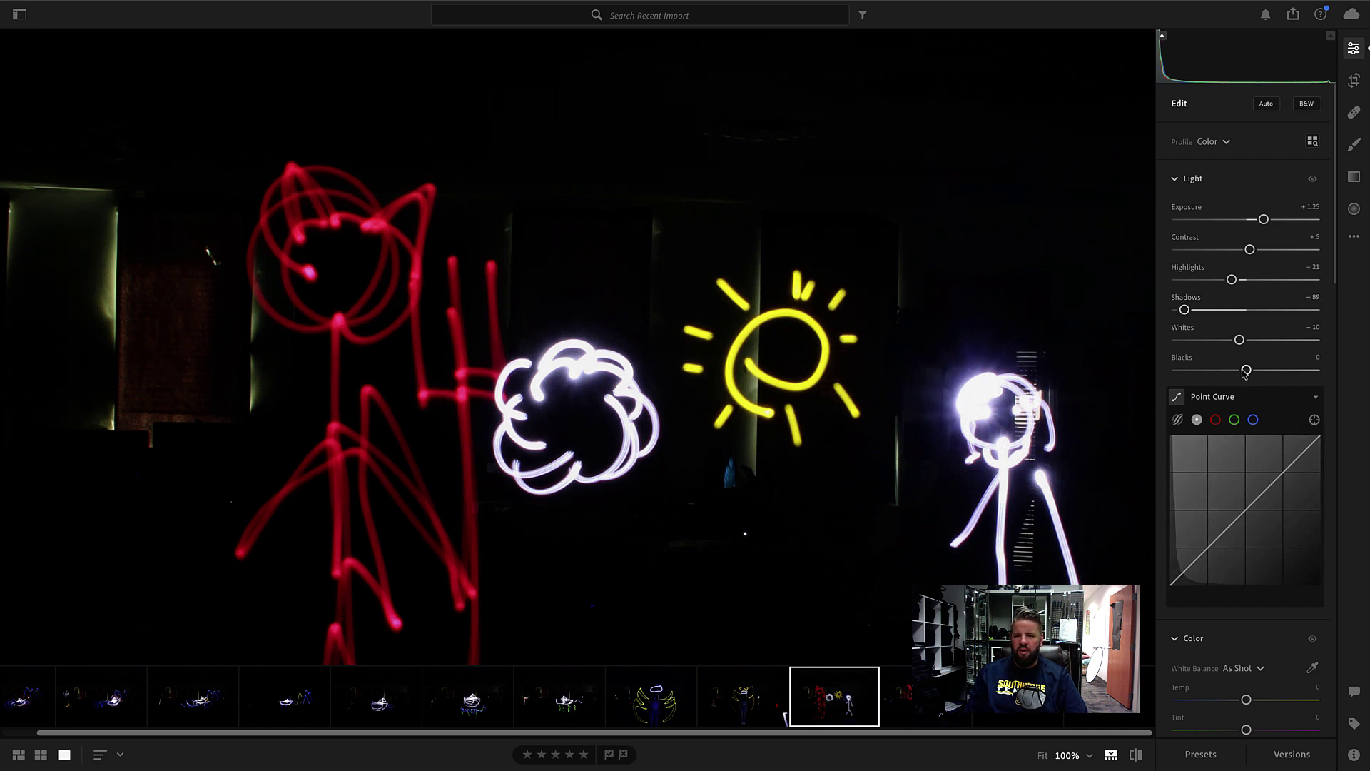
drag(1246, 371, 1211, 372)
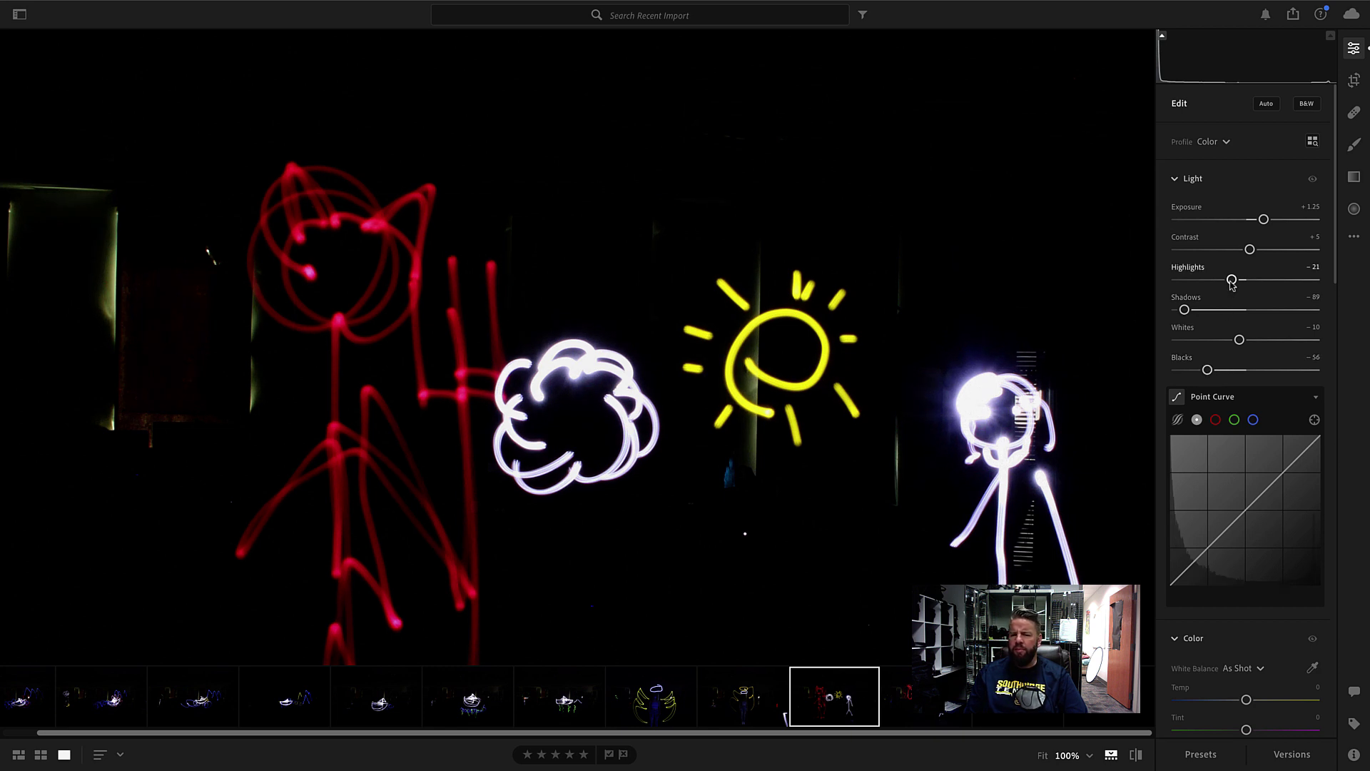
mouse_move(1232, 280)
mouse_down()
mouse_move(1289, 280)
mouse_move(1234, 280)
mouse_up()
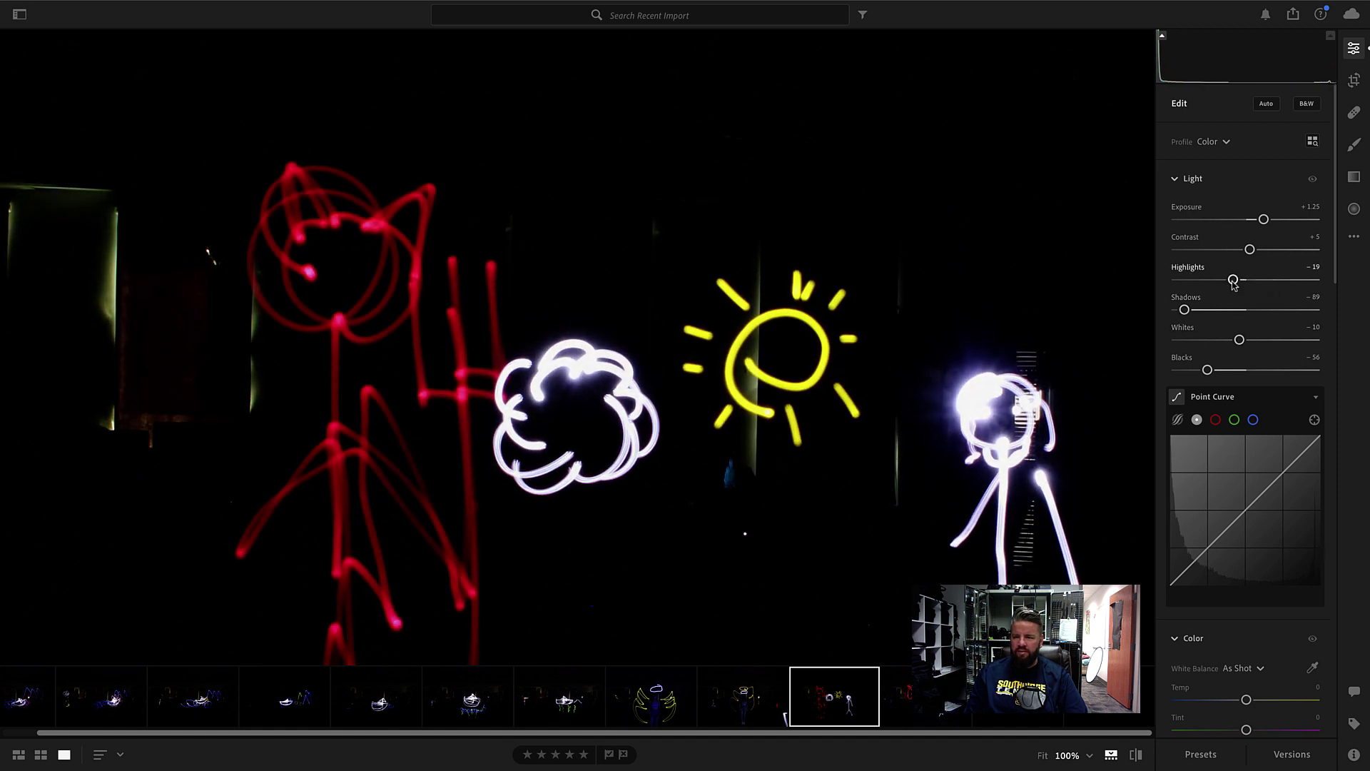
mouse_move(1244, 343)
mouse_down()
mouse_move(1269, 342)
mouse_move(1234, 342)
mouse_move(1267, 342)
mouse_move(1251, 342)
mouse_up()
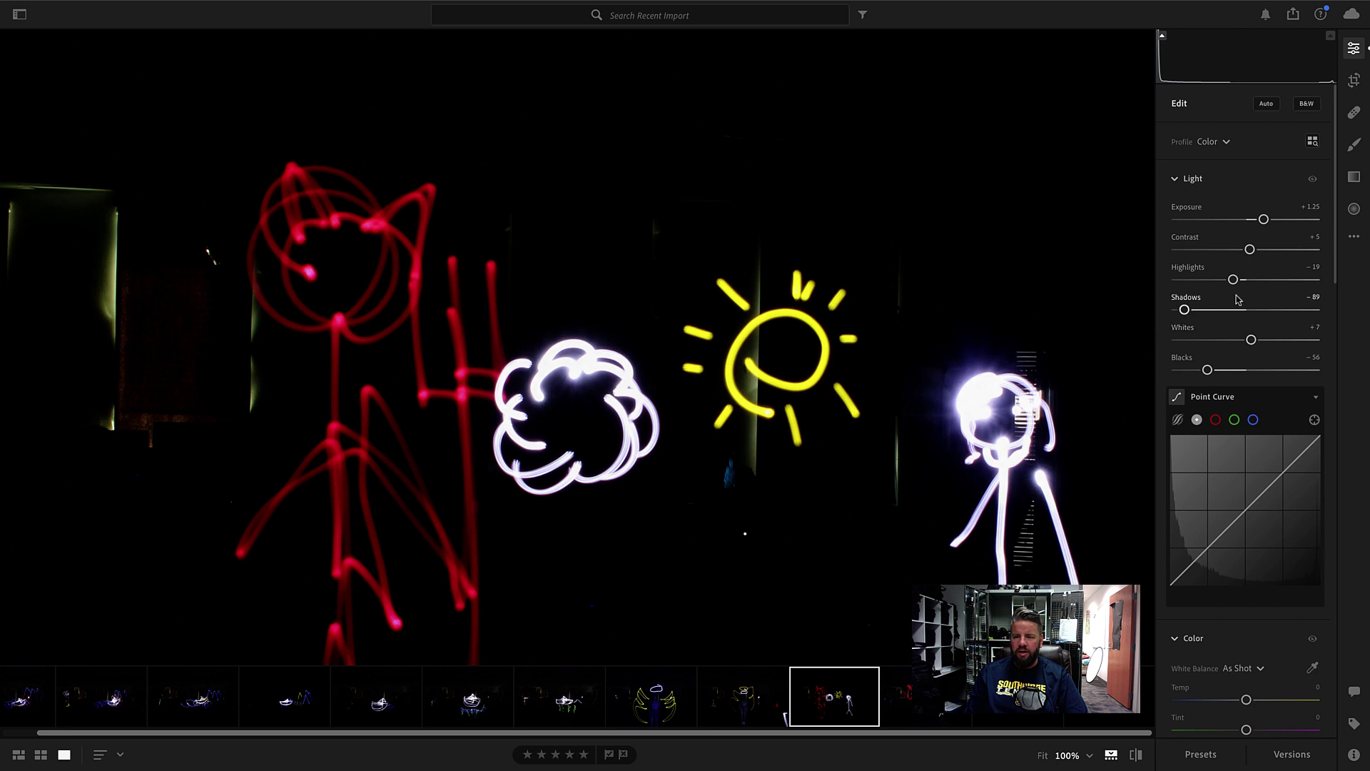
drag(1233, 279, 1240, 280)
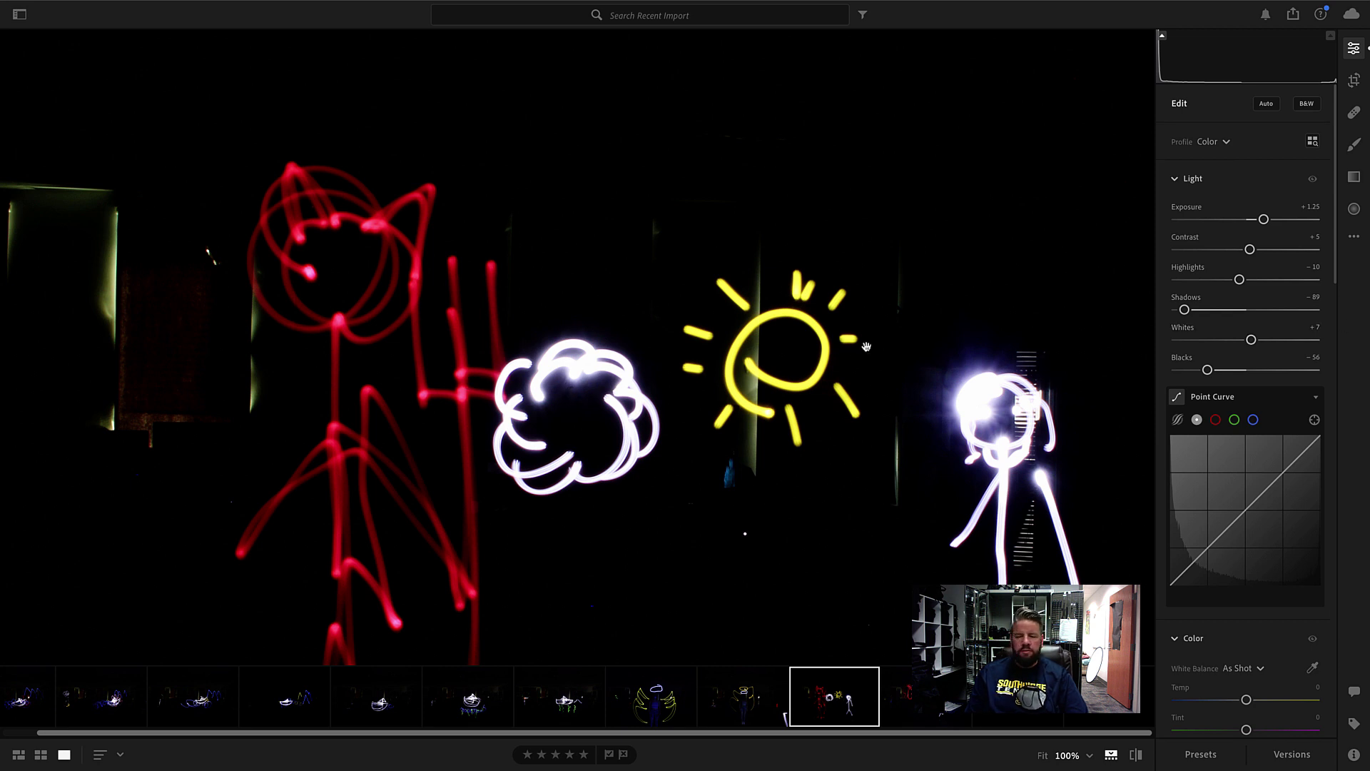
Step: Raise Saturation to +24 and set Temp to -1 in the Color section
scroll(1203, 555, down, 3)
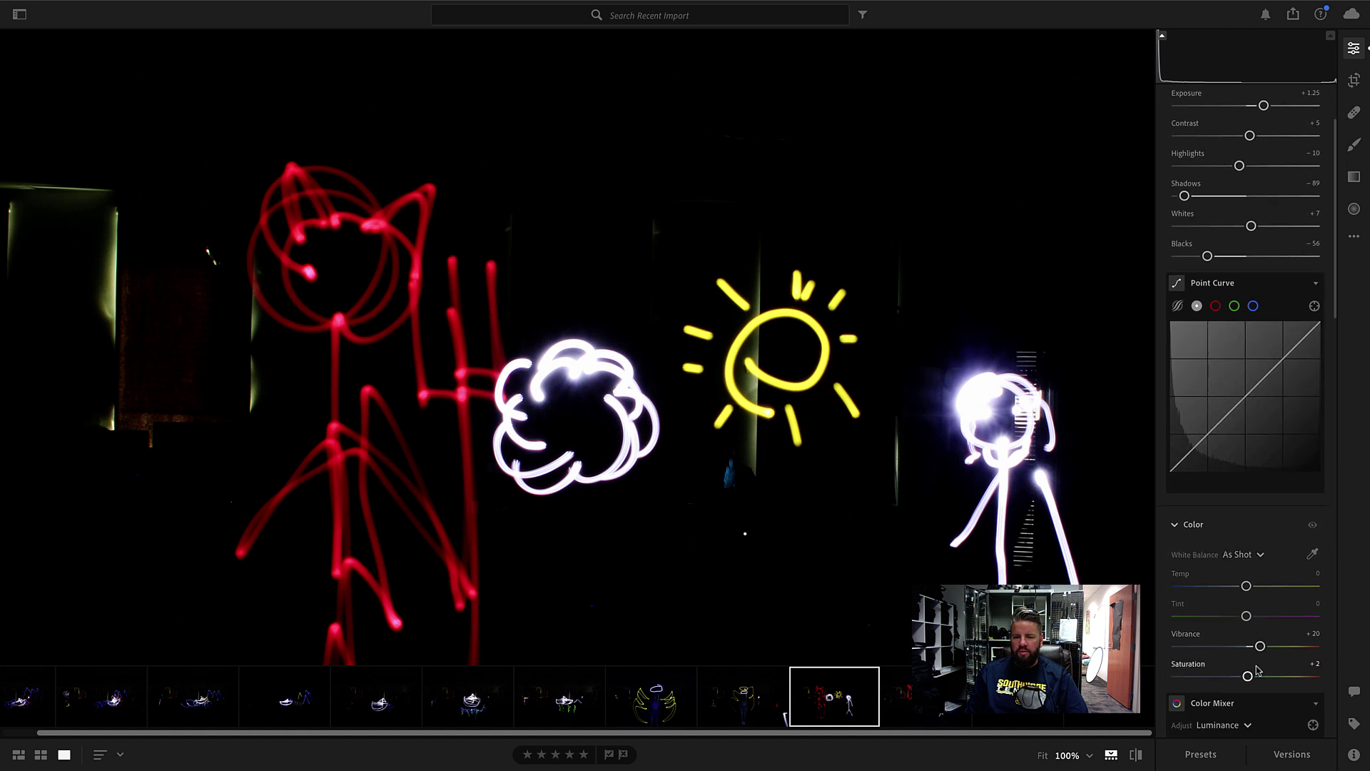
mouse_move(1248, 678)
mouse_down()
mouse_move(1305, 676)
mouse_move(1210, 676)
mouse_move(1299, 674)
mouse_move(1255, 674)
mouse_move(1277, 675)
mouse_move(1266, 669)
mouse_up()
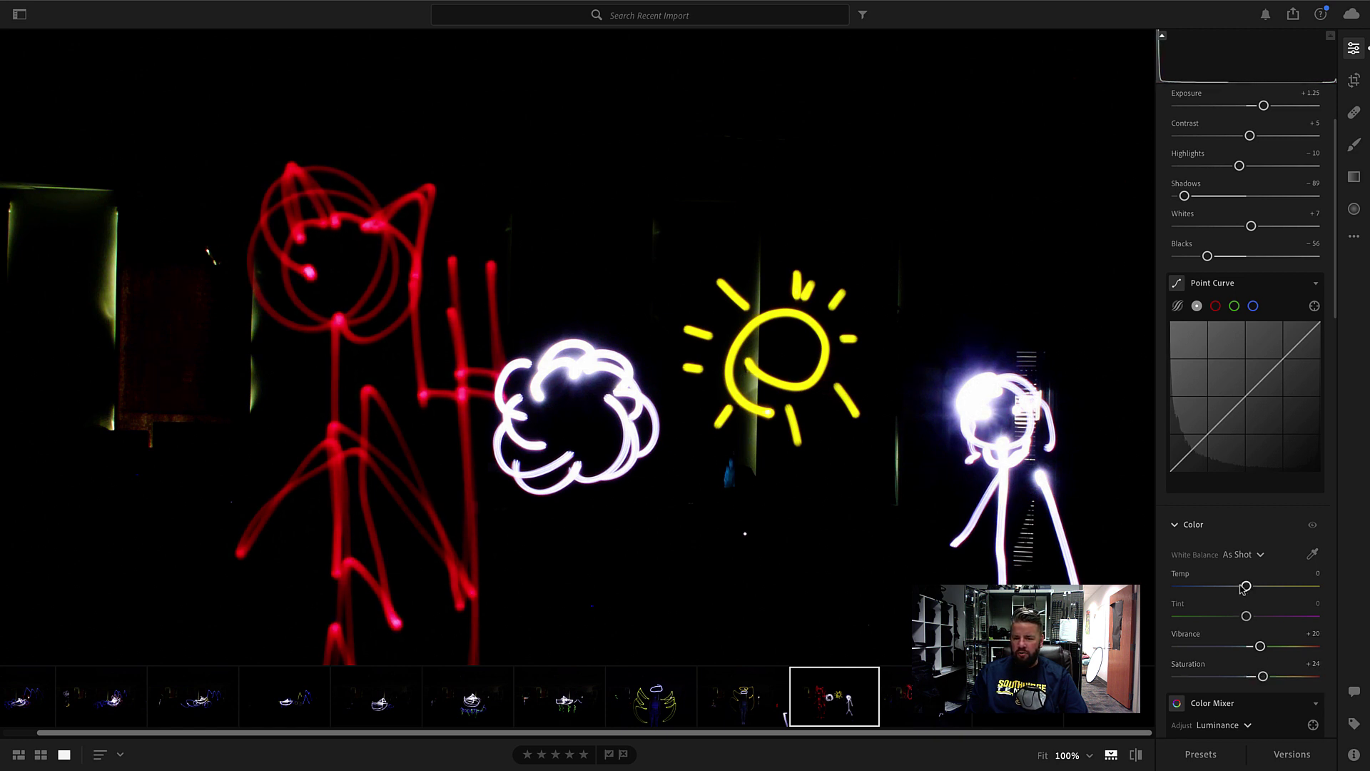
mouse_move(1246, 588)
mouse_down()
mouse_move(1275, 588)
mouse_move(1224, 590)
mouse_move(1247, 587)
mouse_up()
scroll(1230, 592, down, 5)
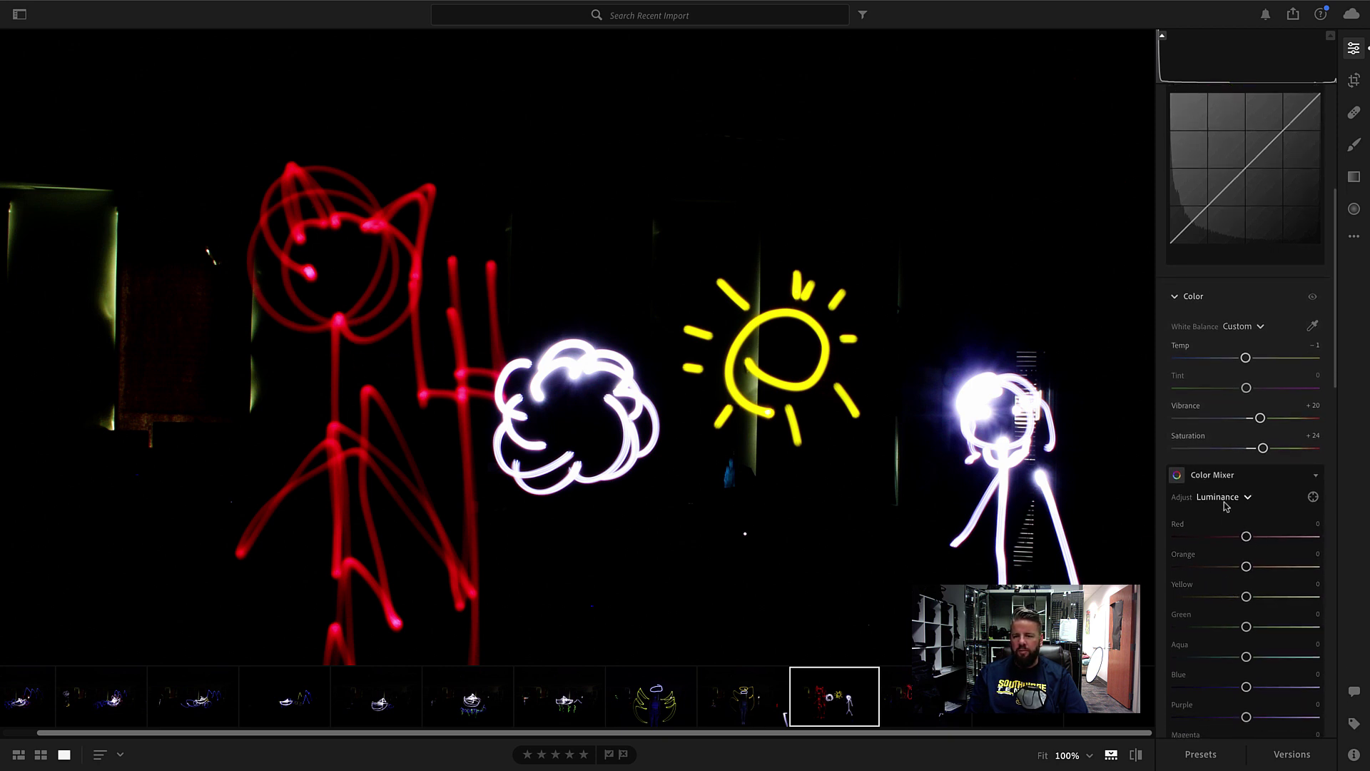
Step: Expand the Color Mixer and raise Red luminance to +12
scroll(1208, 541, down, 2)
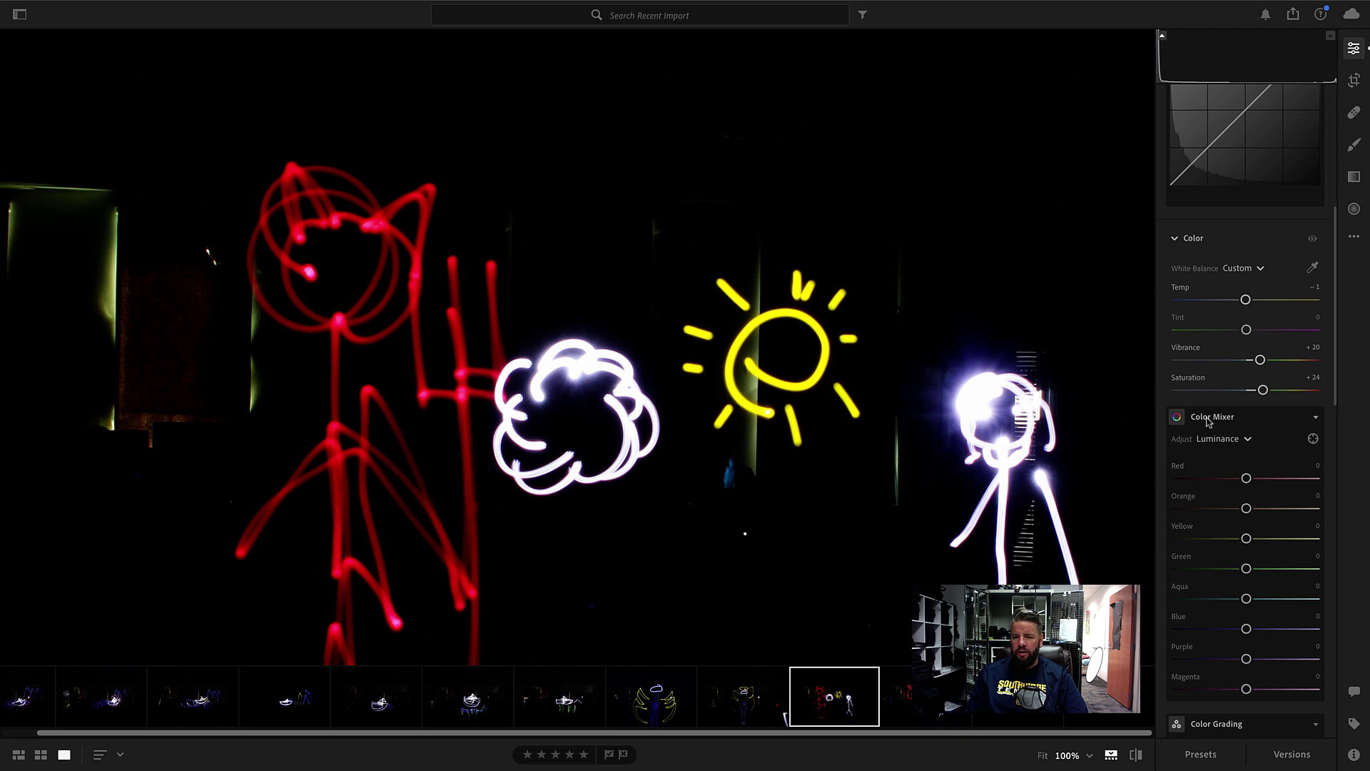
click(1317, 417)
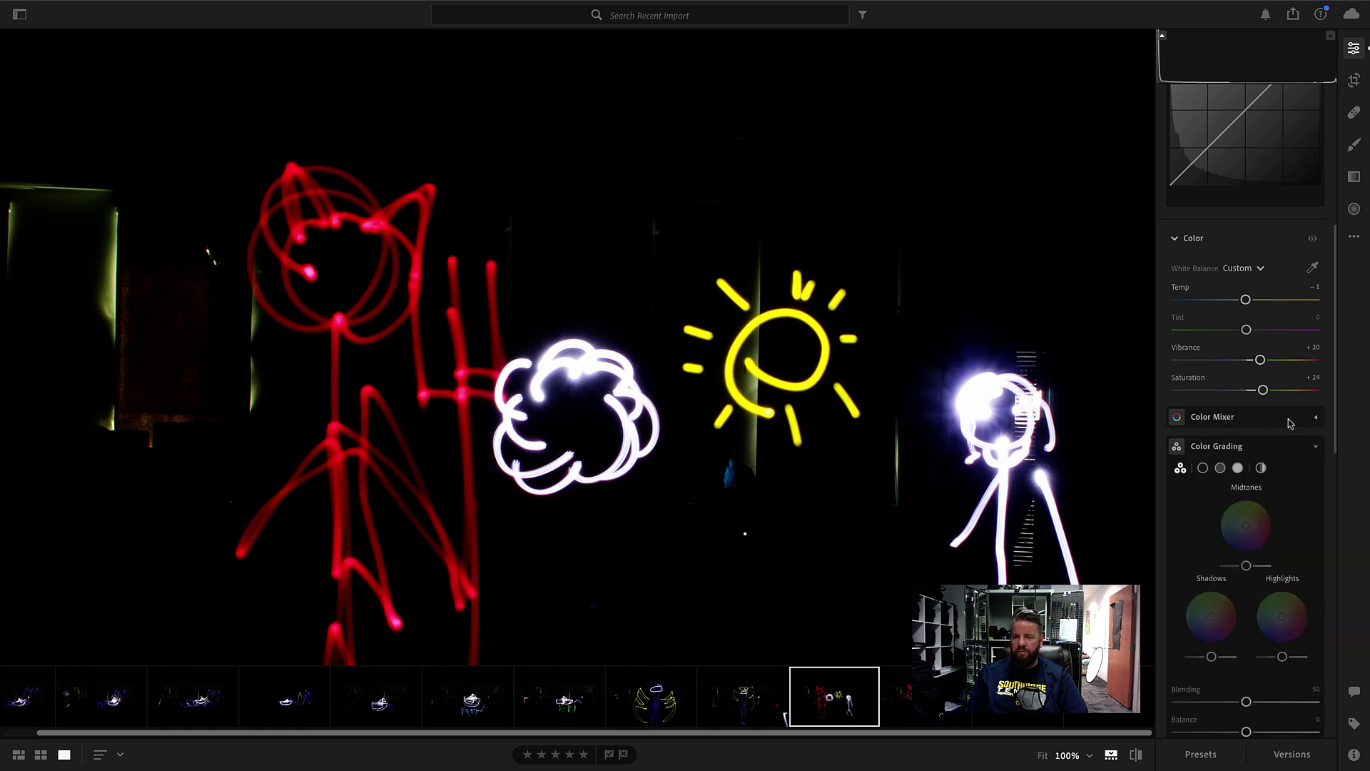
click(1316, 420)
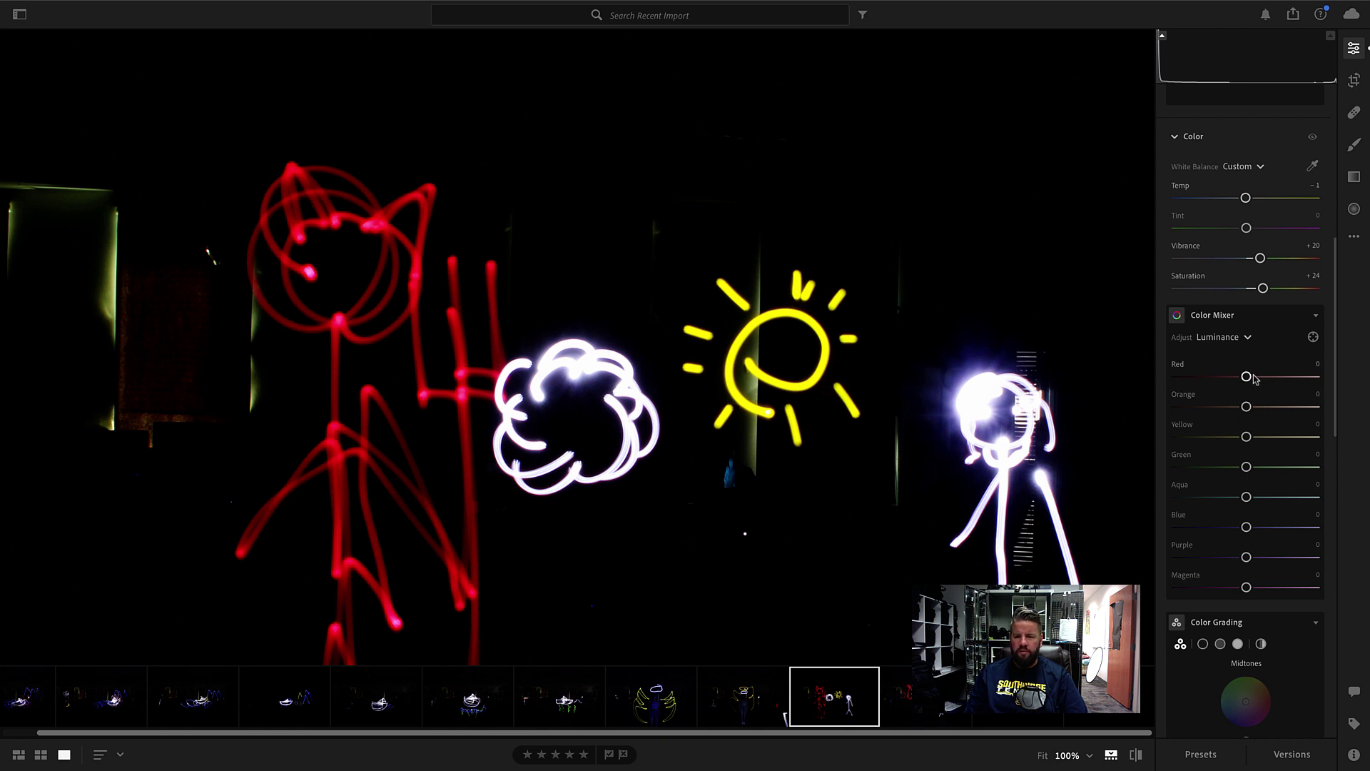
mouse_move(1248, 379)
mouse_down()
mouse_move(1285, 379)
mouse_move(1211, 379)
mouse_move(1285, 380)
mouse_move(1199, 378)
mouse_move(1278, 378)
mouse_move(1237, 384)
mouse_move(1255, 379)
mouse_up()
Step: Switch the Color Mixer to Saturation and raise Red to +19
click(1219, 337)
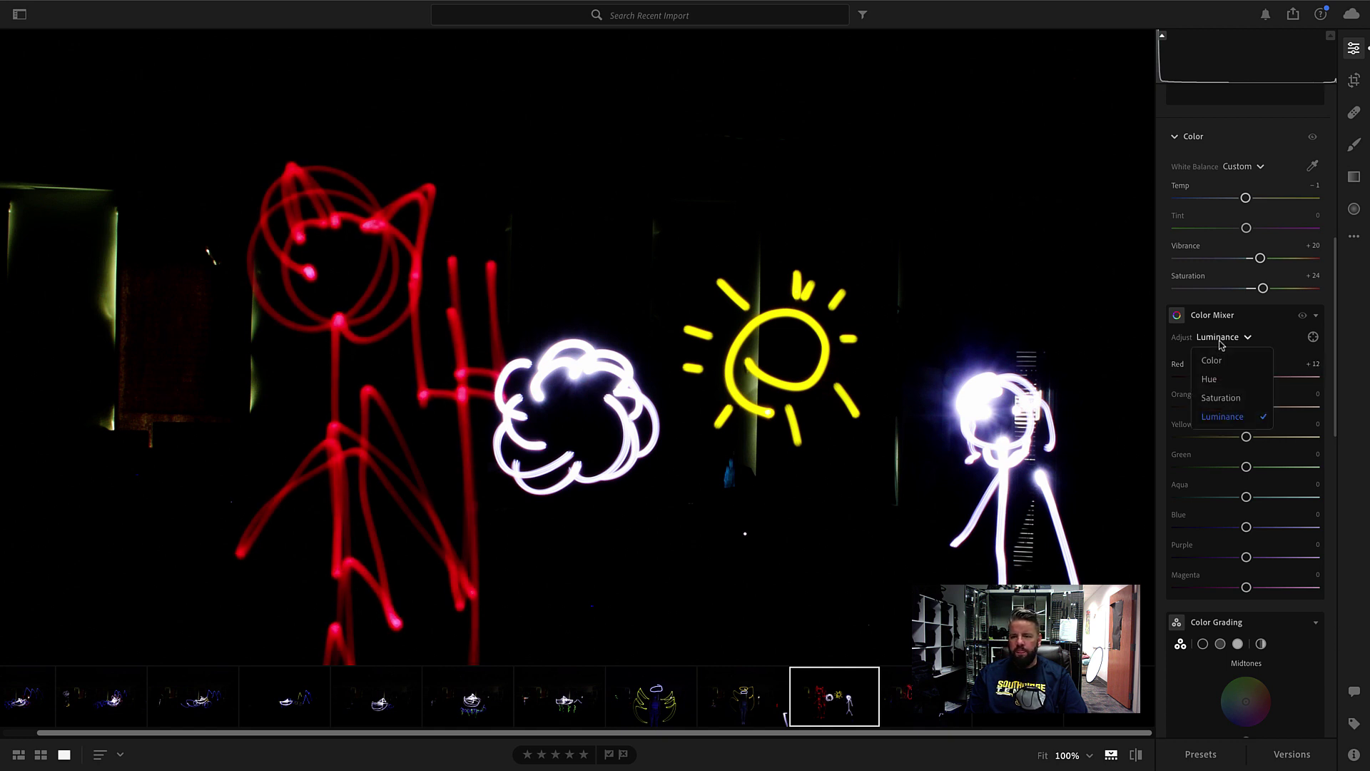
click(1219, 399)
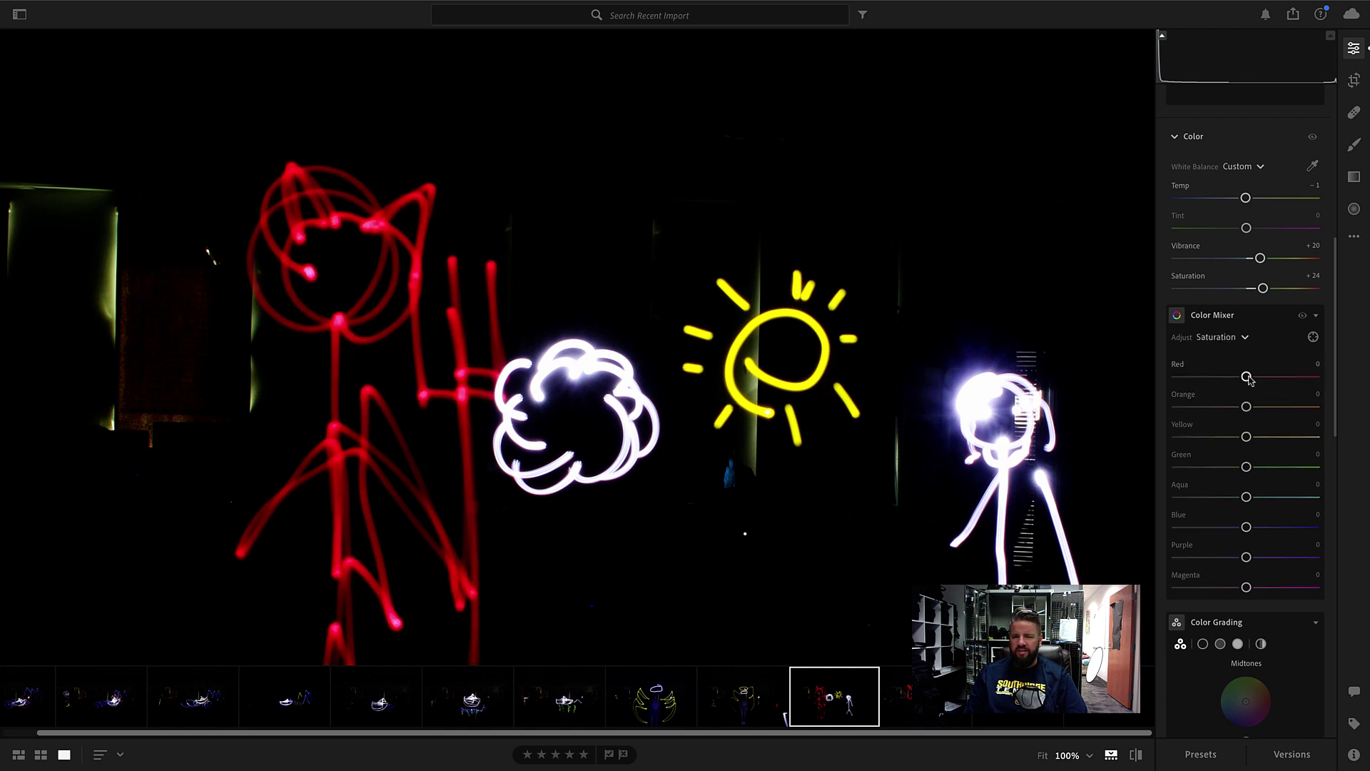
mouse_move(1250, 379)
mouse_down()
mouse_move(1357, 376)
mouse_move(1116, 383)
mouse_move(1302, 379)
mouse_move(1239, 379)
mouse_move(1262, 382)
mouse_up()
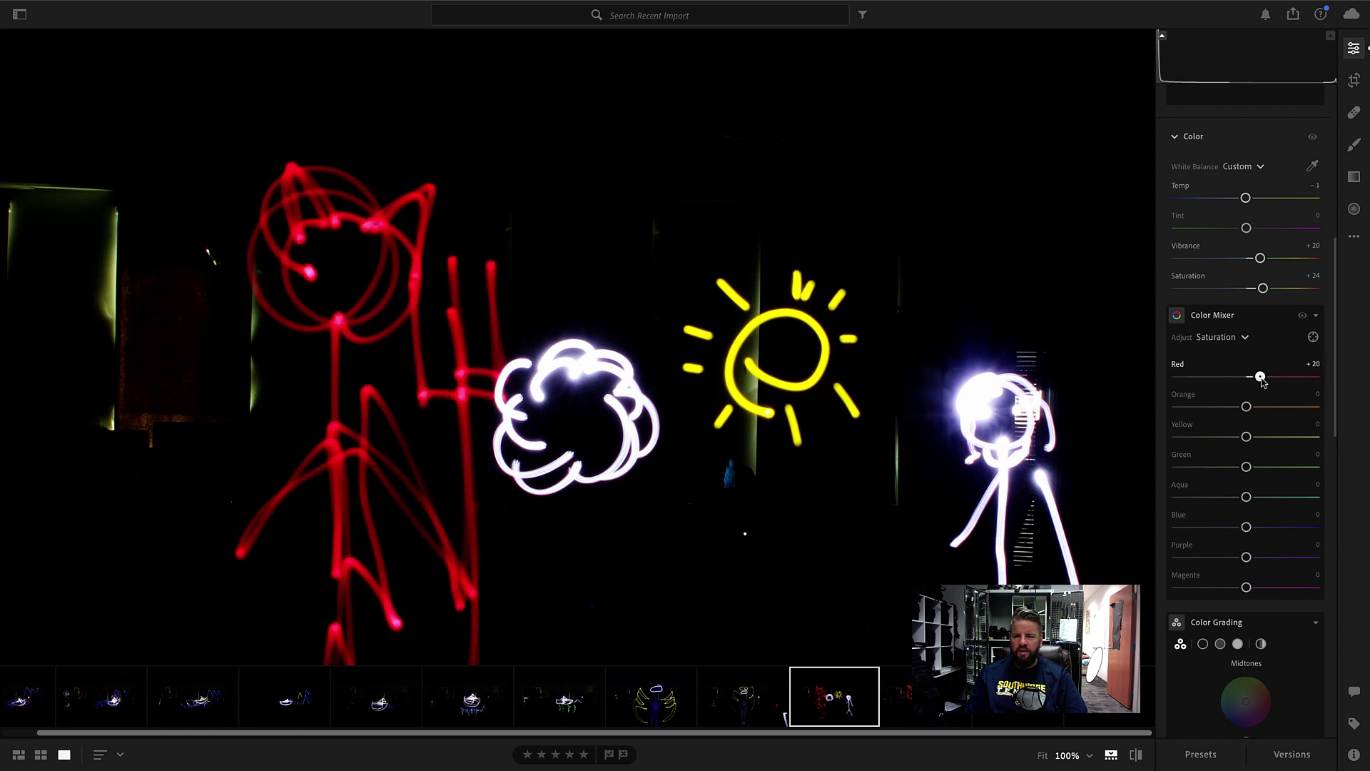
Step: Switch the Color Mixer to Hue and settle the Red hue at +11
click(1218, 333)
click(1207, 354)
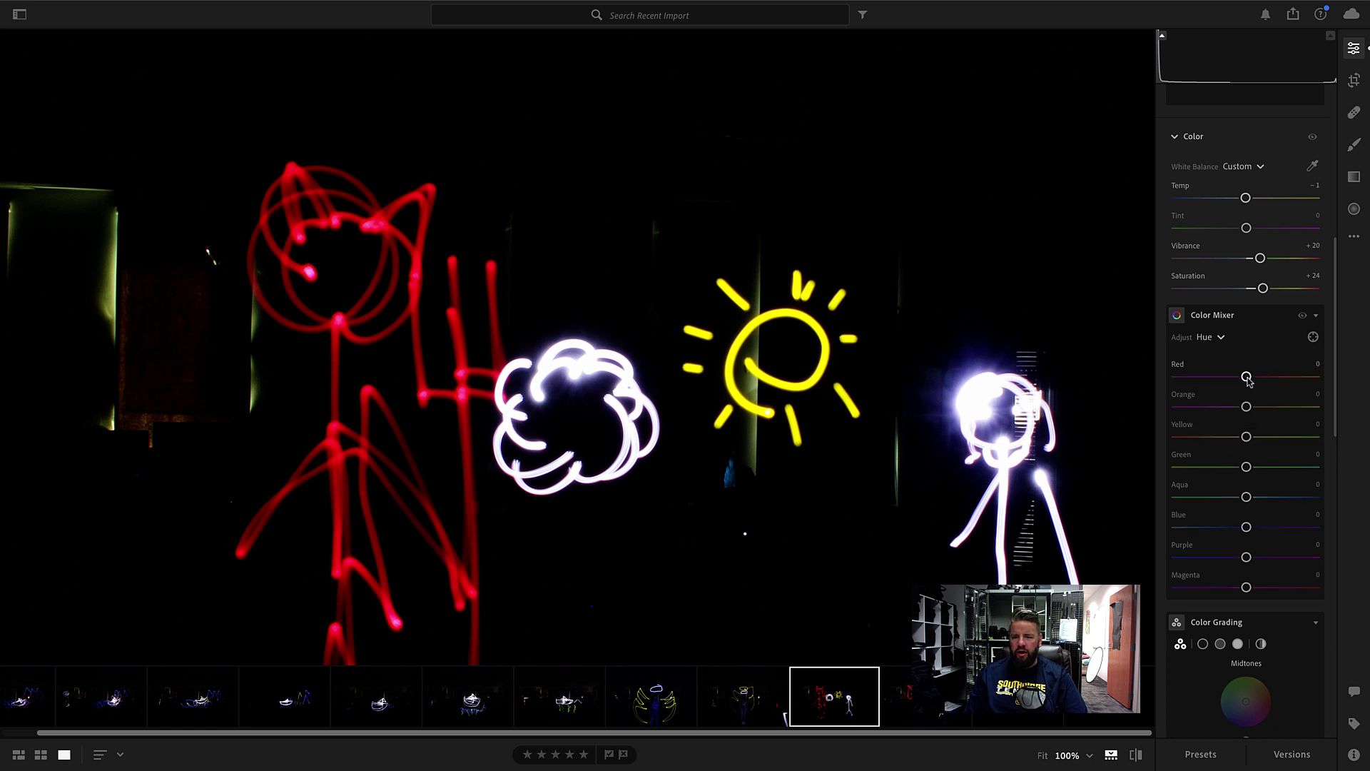
mouse_move(1246, 378)
mouse_down()
mouse_move(1306, 375)
mouse_move(1208, 377)
mouse_move(1289, 376)
mouse_up()
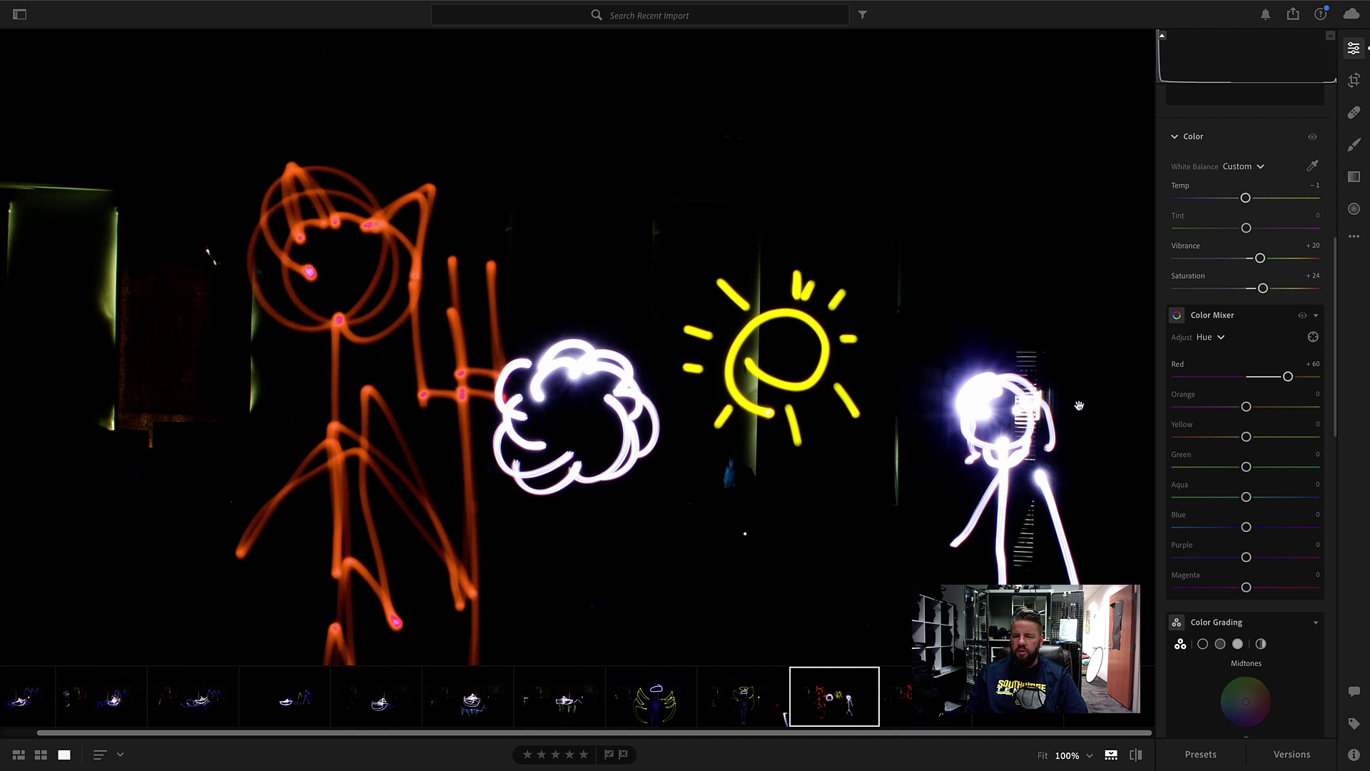
drag(1287, 377, 1255, 377)
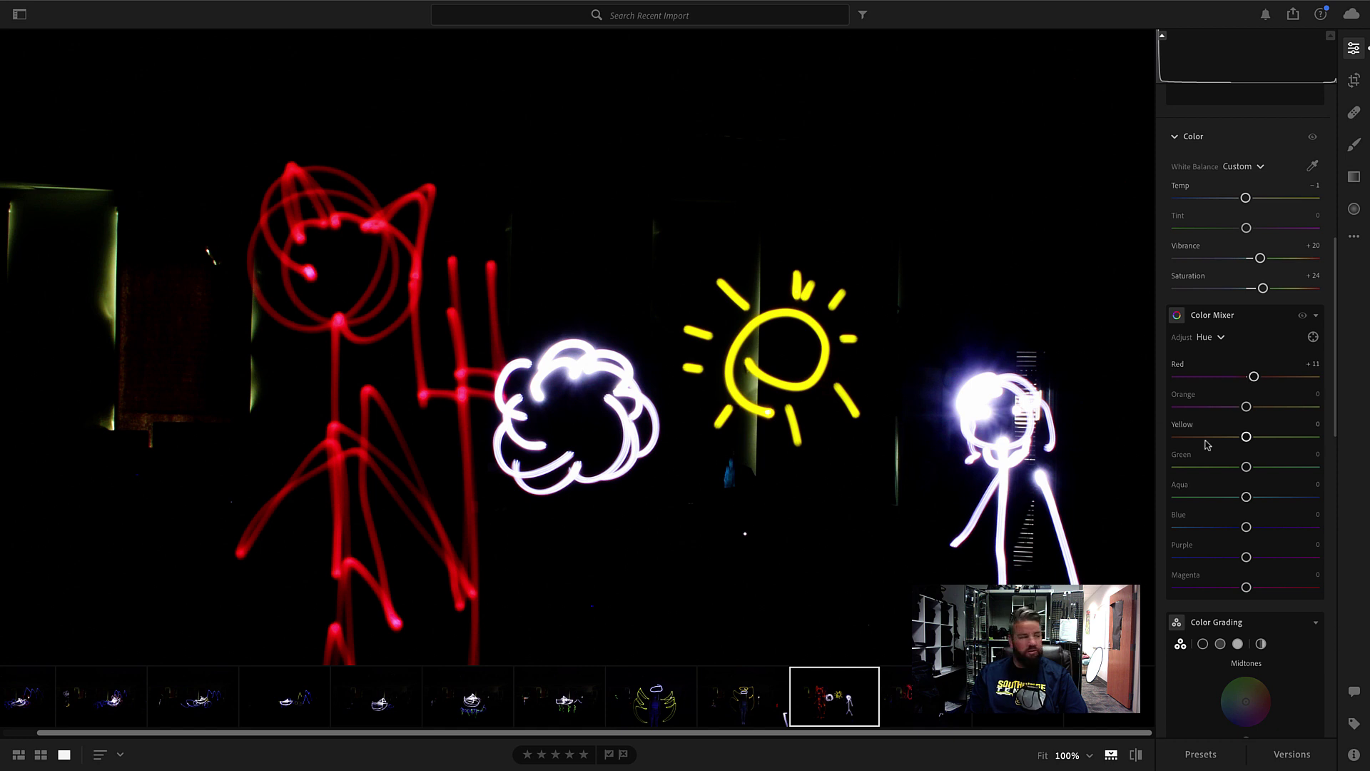
scroll(1243, 278, up, 1)
scroll(1242, 278, up, 6)
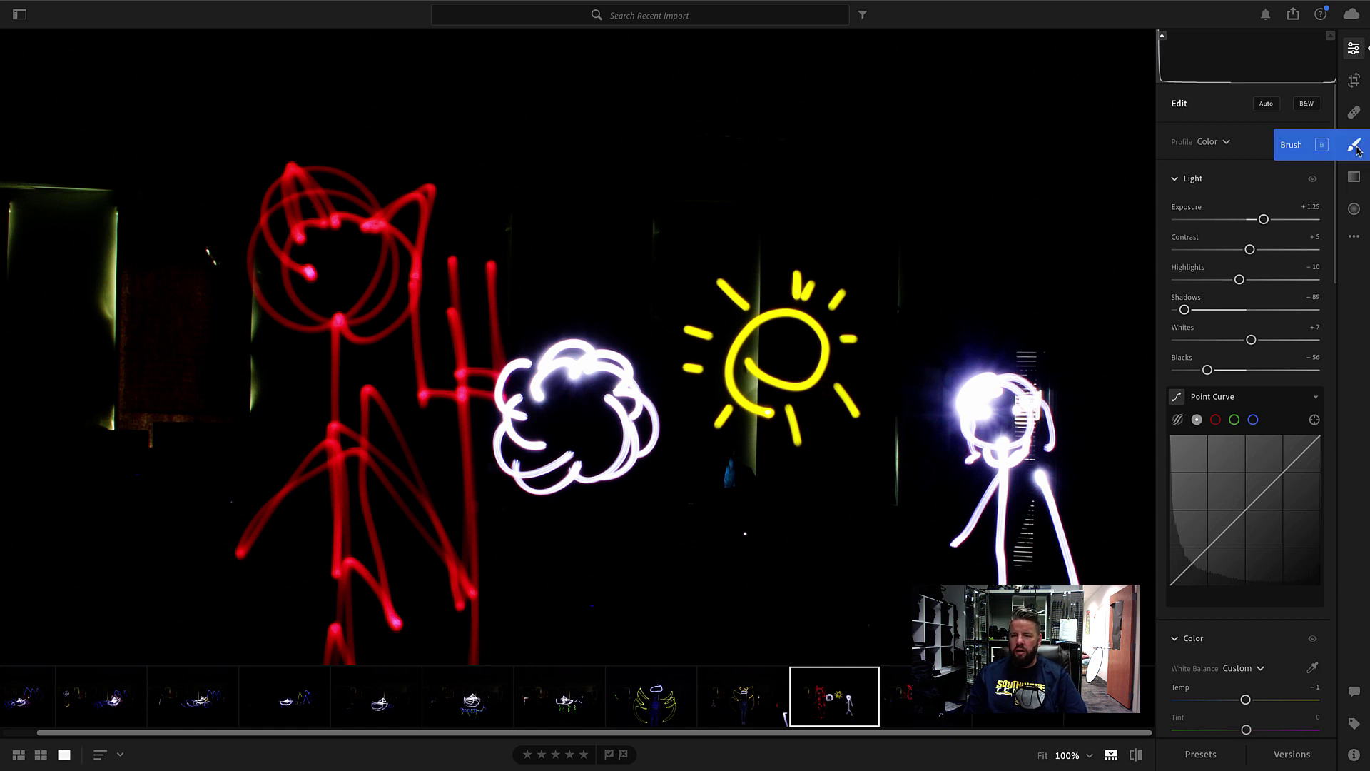
Step: Create a brush mask with Exposure -3.32 and brush size 13.1
click(1355, 146)
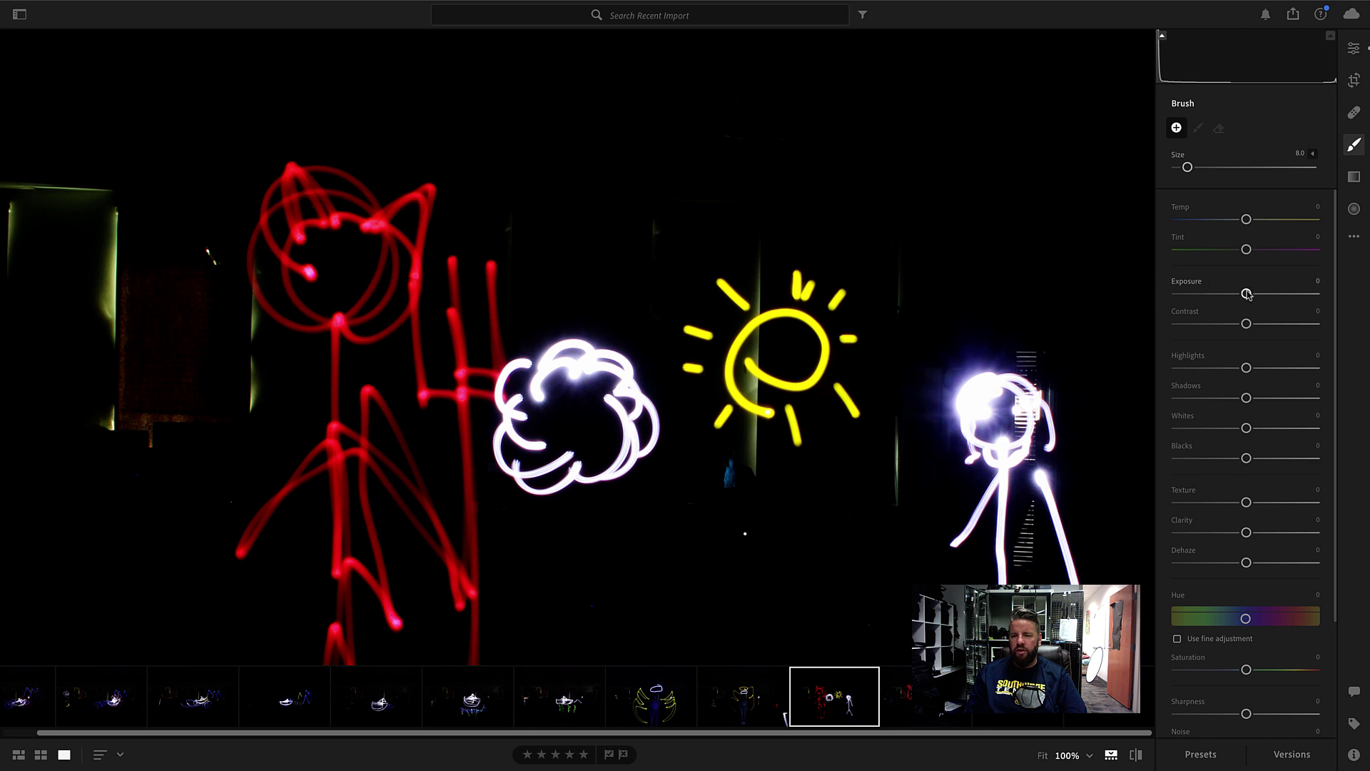
drag(1247, 294, 1204, 297)
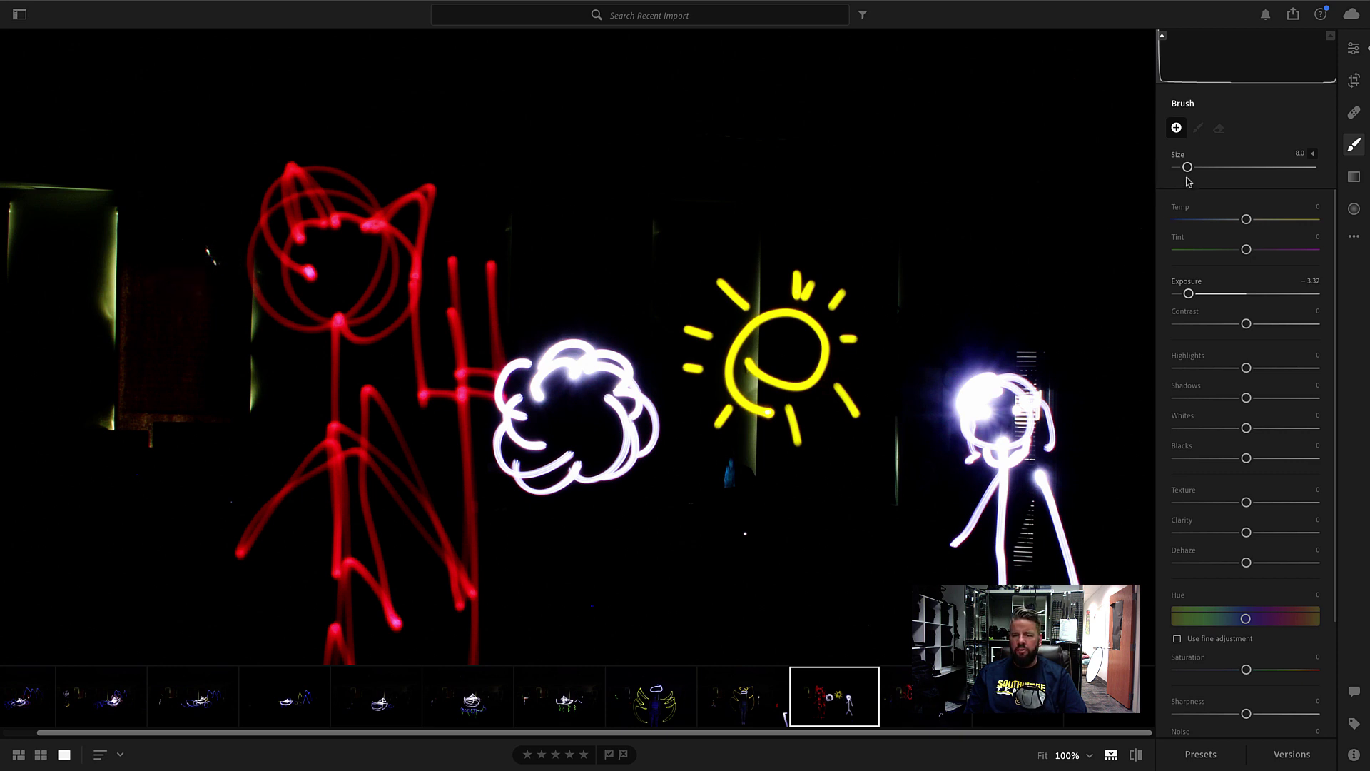
drag(1189, 168, 1202, 171)
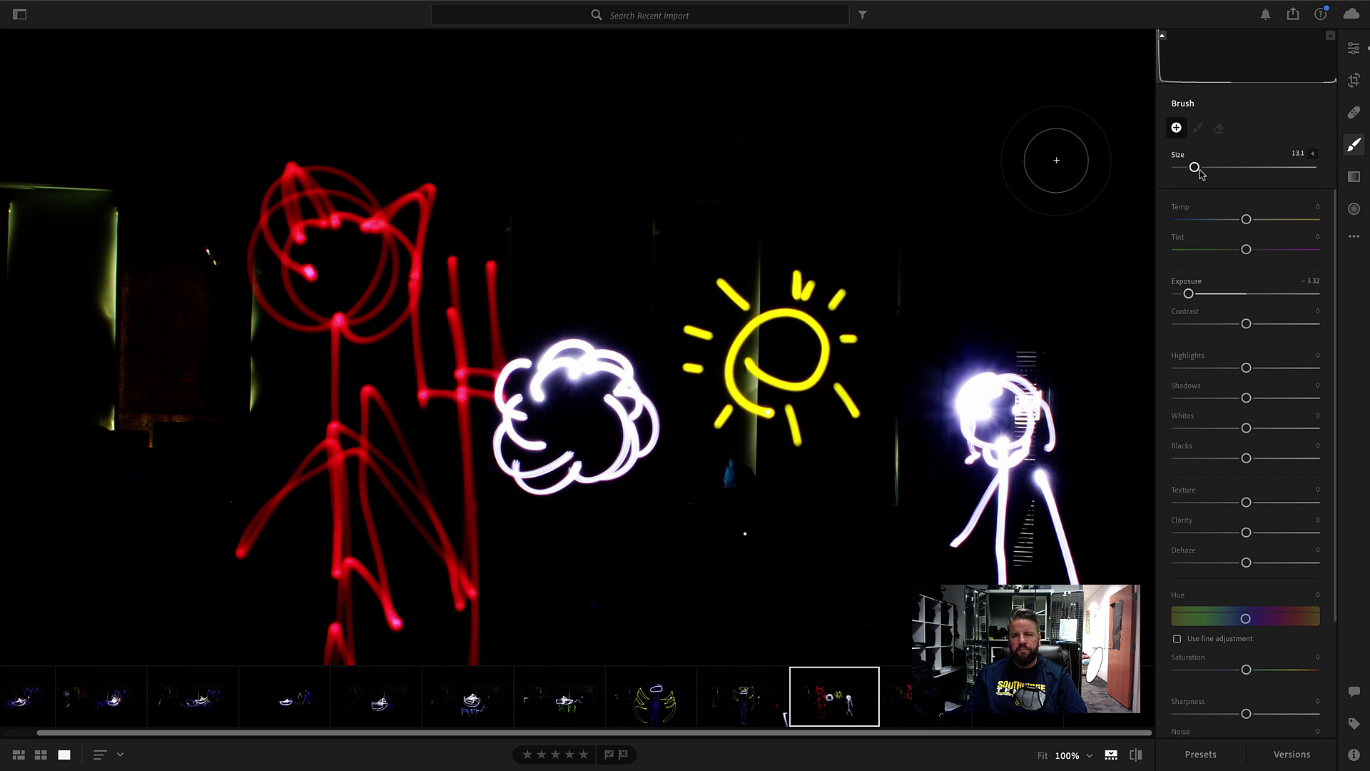
Step: Paint the darkening mask over the bright left edge, enlarging the brush to 17.0
mouse_move(110, 229)
mouse_down()
mouse_move(112, 281)
mouse_move(122, 239)
mouse_move(107, 260)
mouse_move(107, 419)
mouse_move(127, 430)
mouse_move(179, 401)
mouse_move(237, 392)
mouse_move(235, 366)
mouse_move(172, 314)
mouse_move(229, 383)
mouse_move(193, 229)
mouse_move(168, 328)
mouse_move(144, 232)
mouse_move(119, 464)
mouse_move(211, 409)
mouse_move(229, 368)
mouse_up()
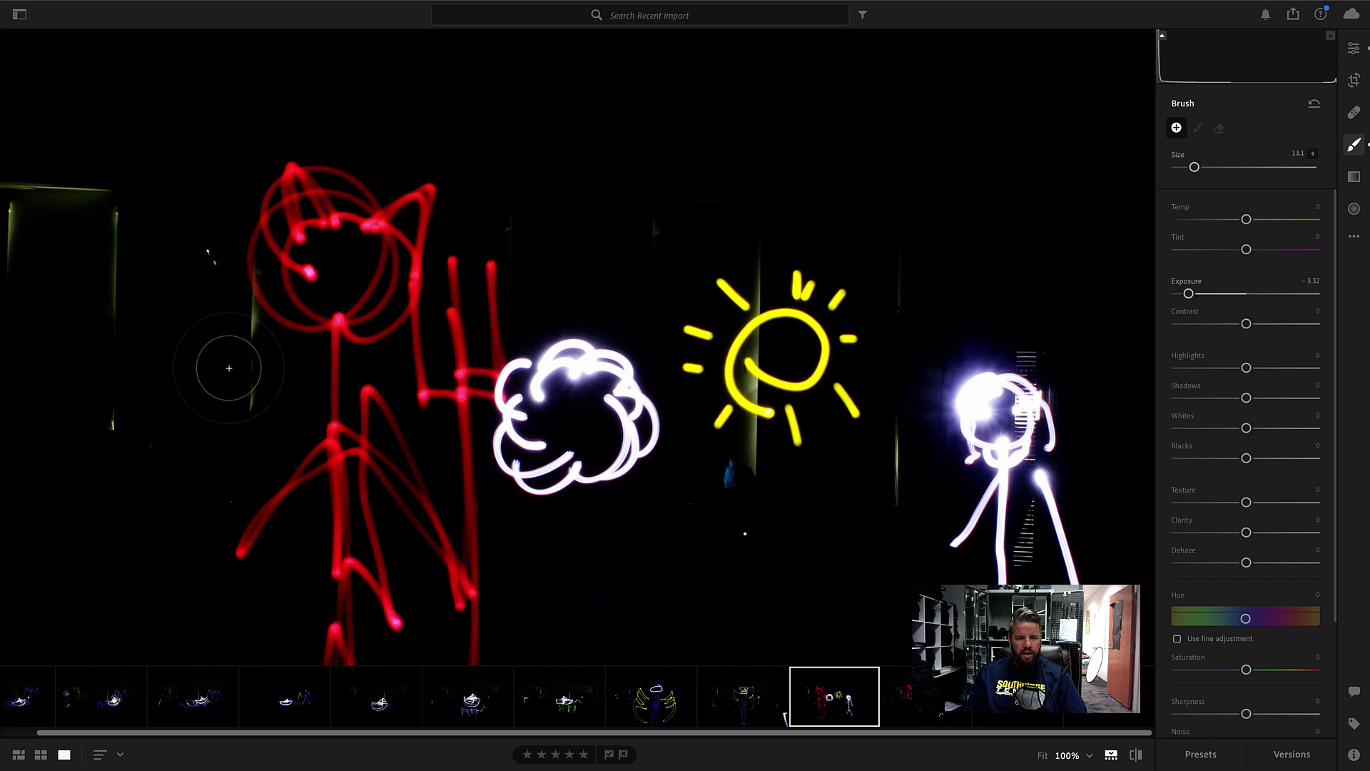
mouse_move(116, 208)
mouse_down()
mouse_move(116, 175)
mouse_move(127, 230)
mouse_up()
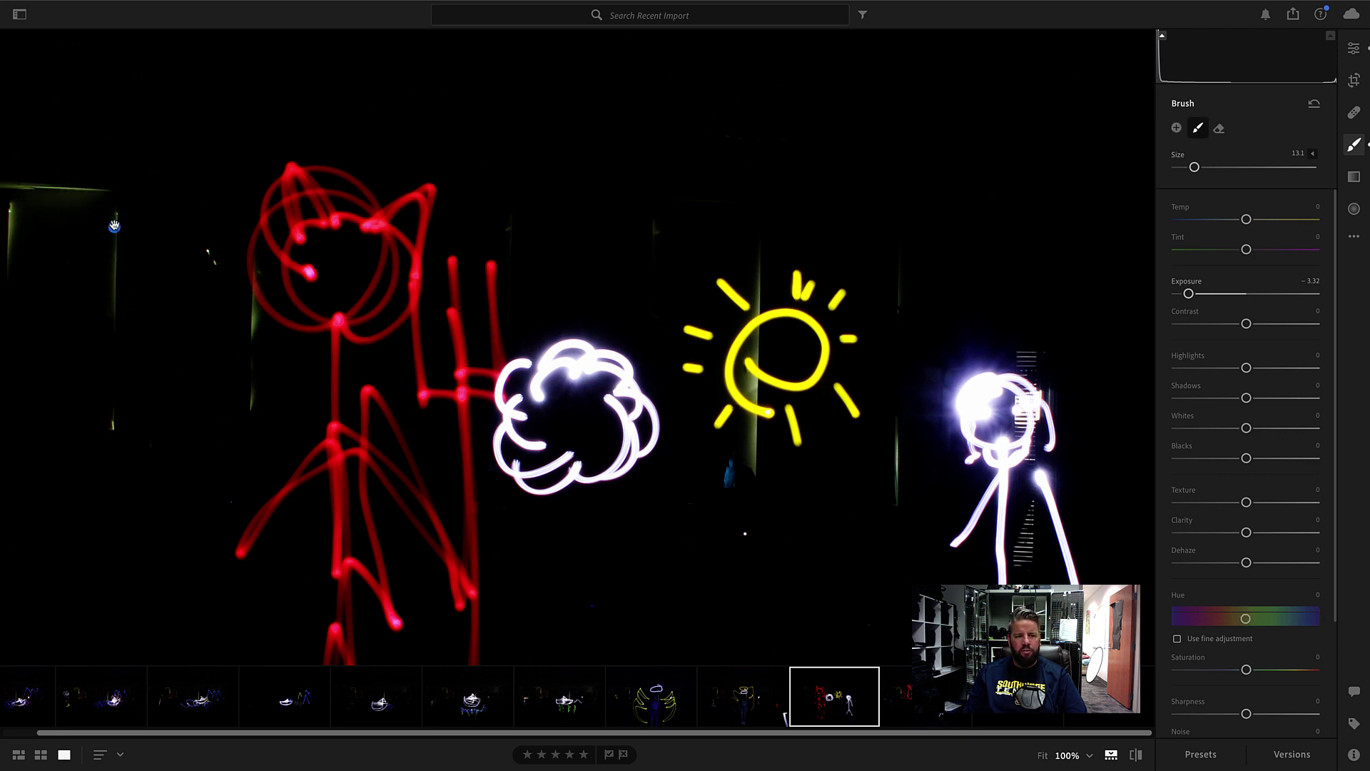
mouse_move(112, 227)
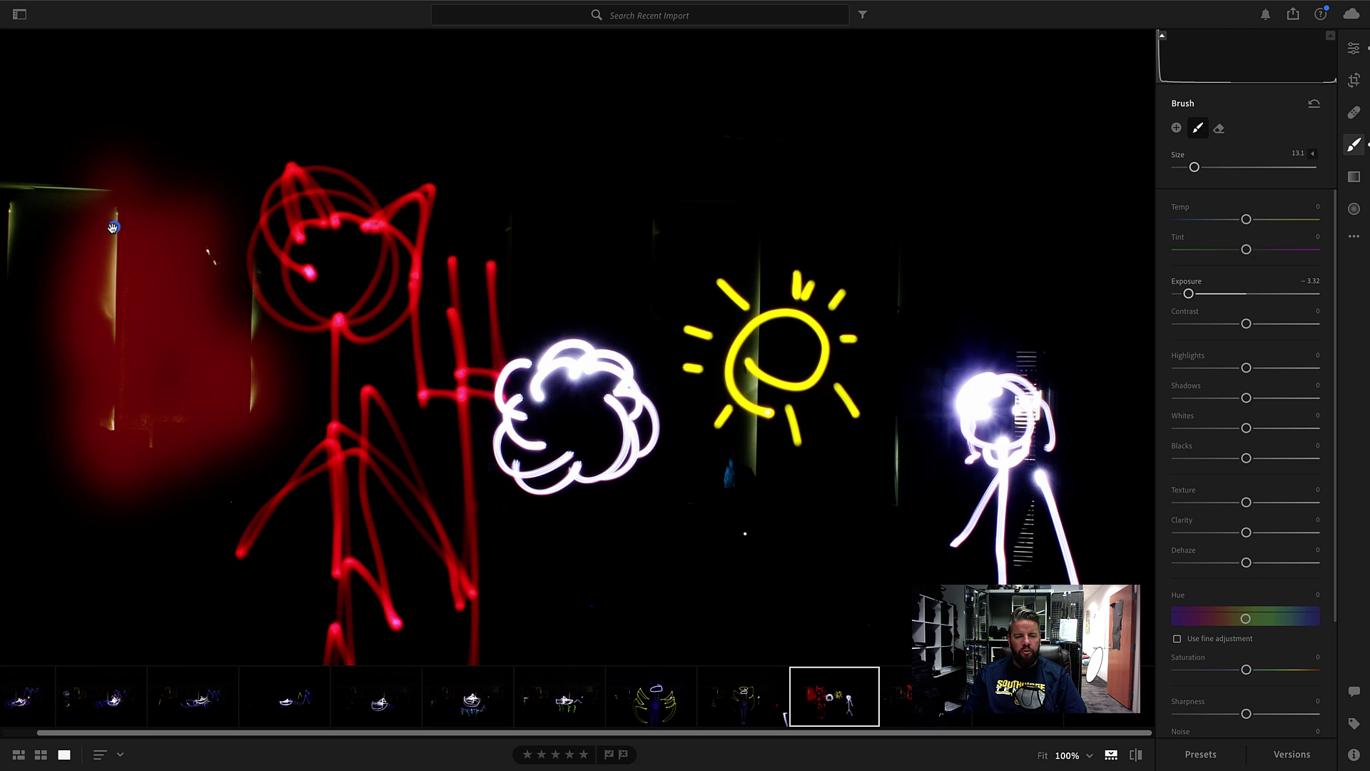
key(bracketright)
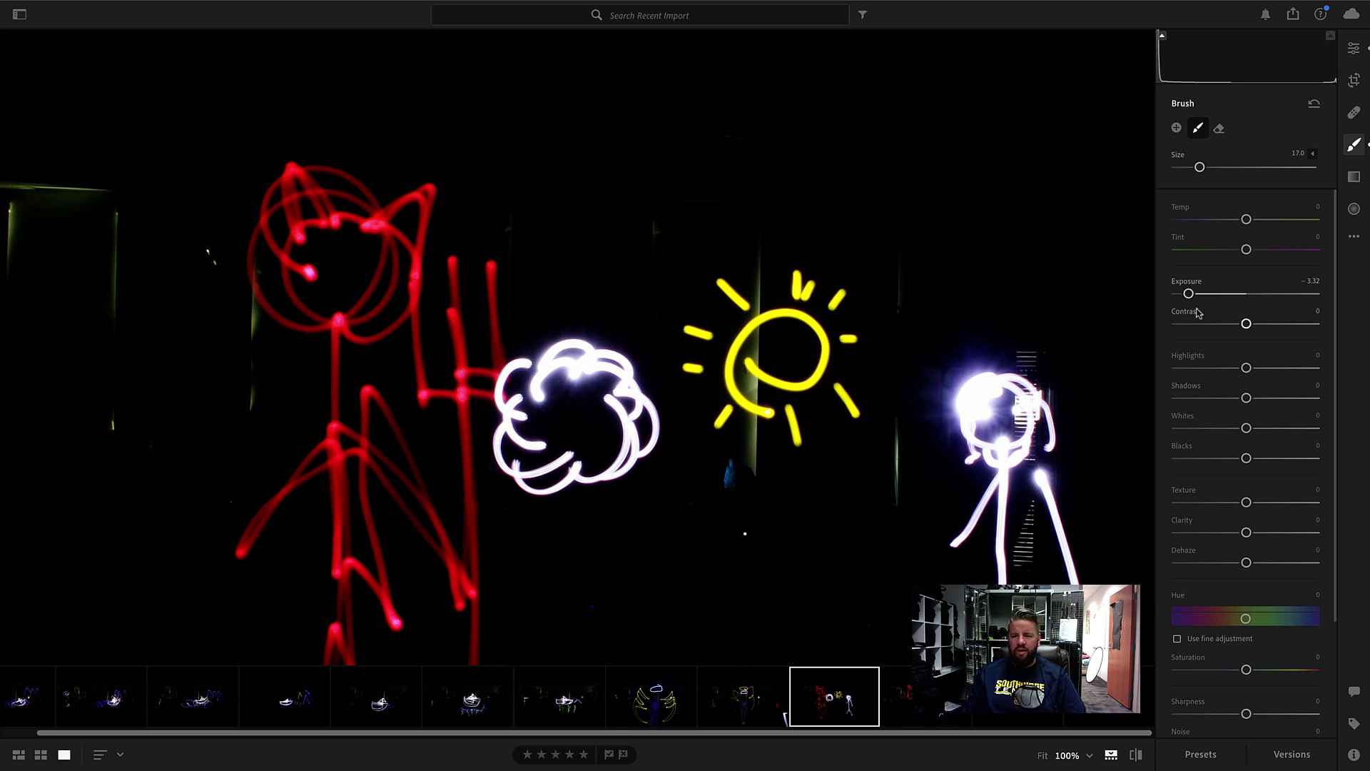
Step: Set mask Highlights to -37 and Exposure to -2.96, then brush over the yellow sun
drag(1247, 368, 1250, 368)
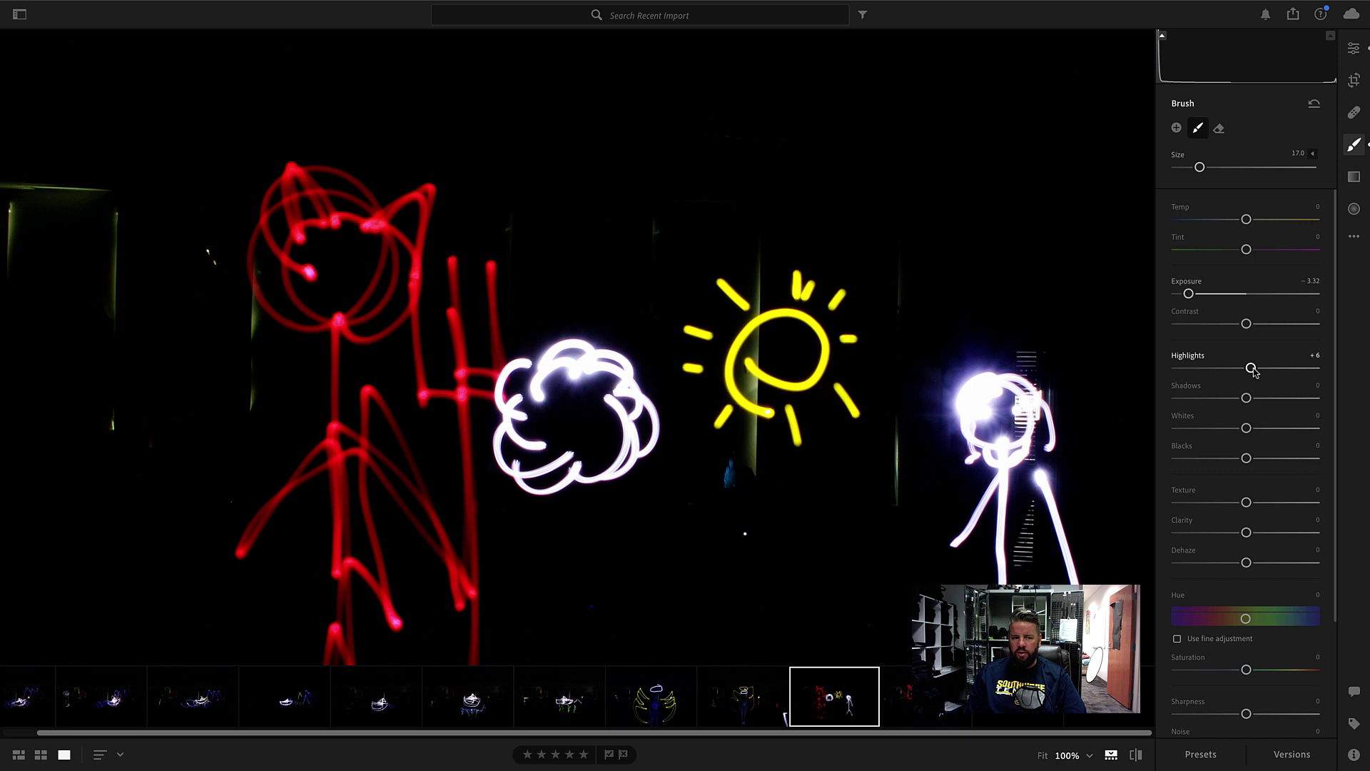
drag(1251, 369, 1240, 368)
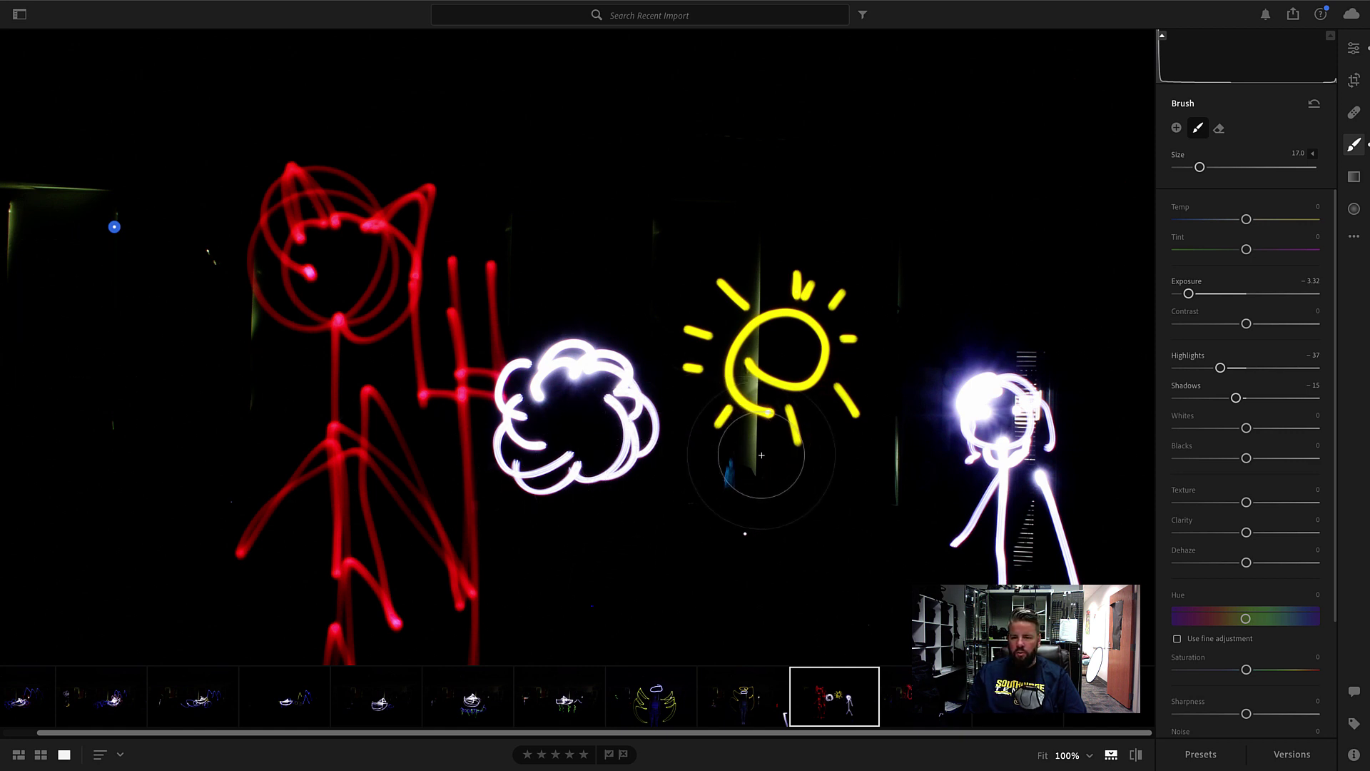
double_click(1189, 294)
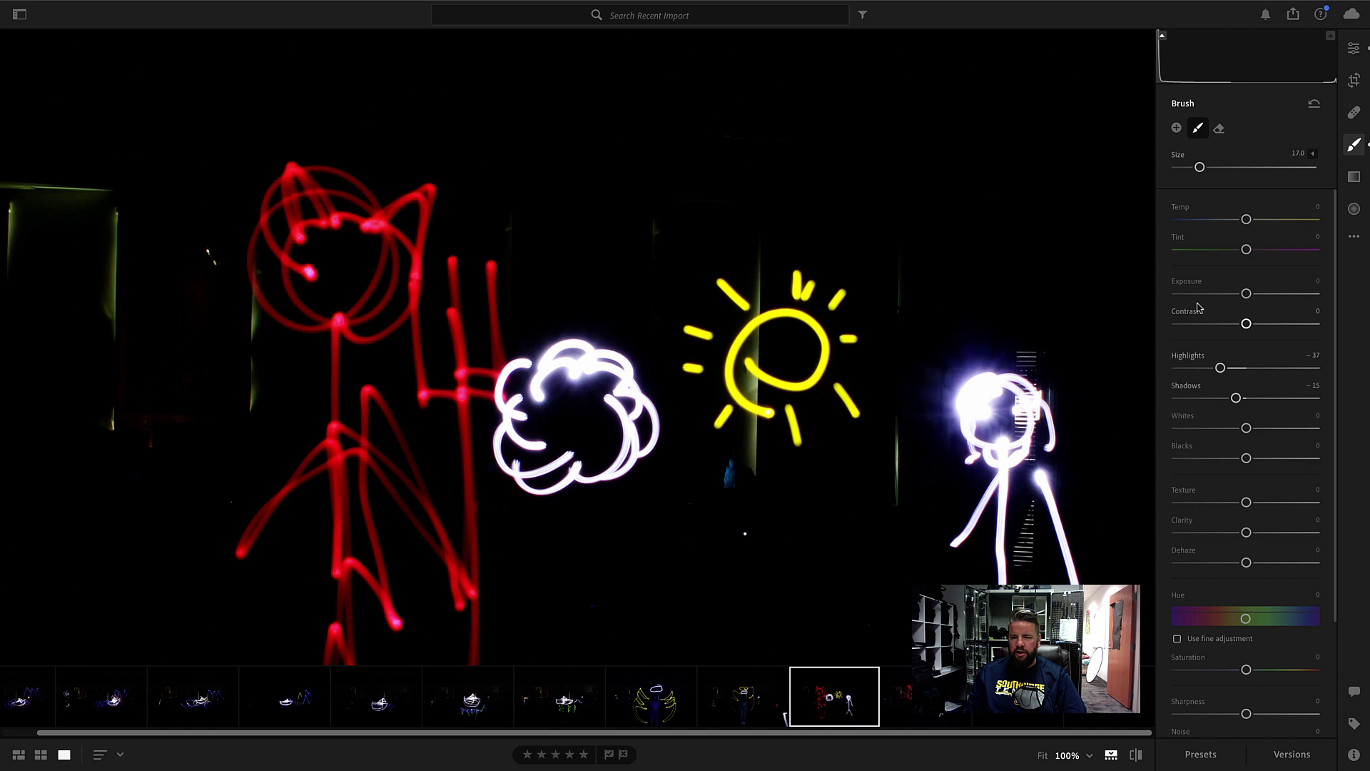
drag(1259, 298, 1196, 296)
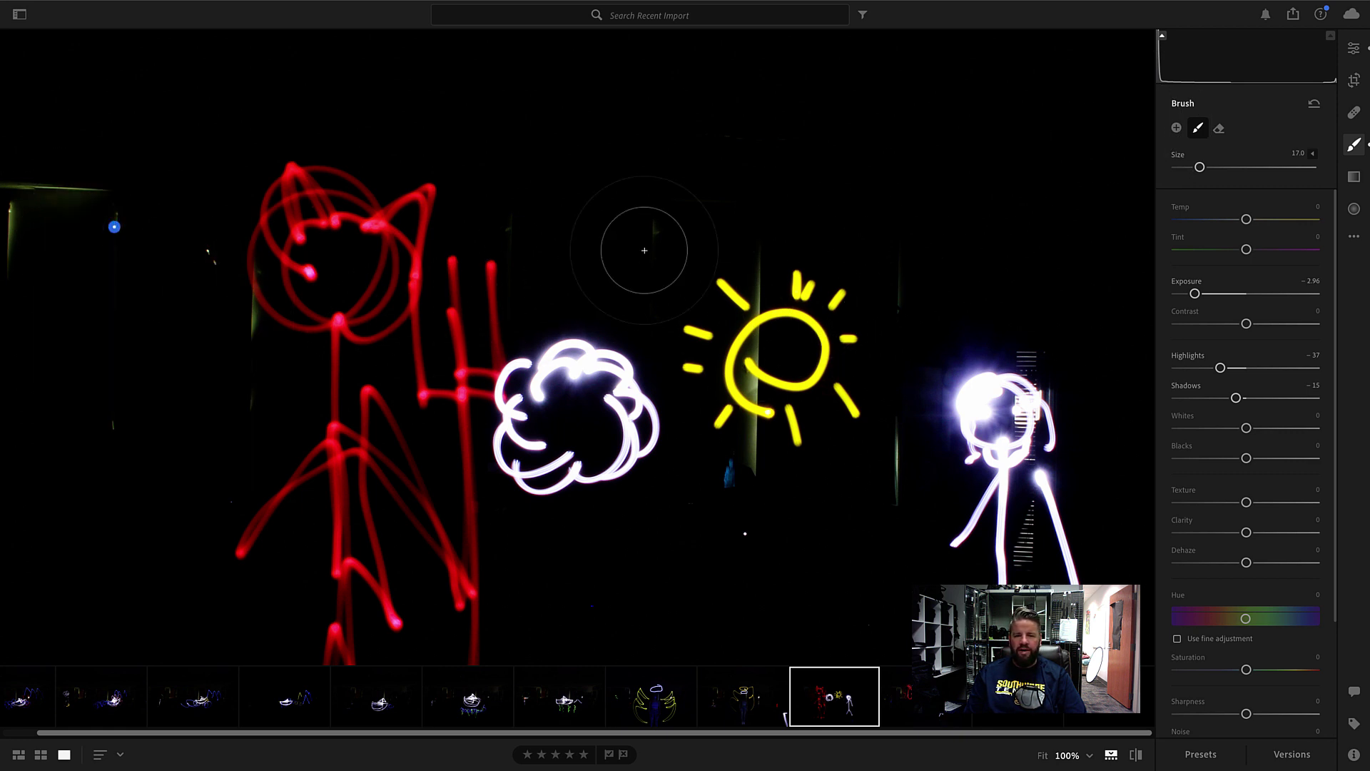
mouse_move(774, 306)
mouse_down()
mouse_move(778, 414)
mouse_move(799, 286)
mouse_move(842, 342)
mouse_up()
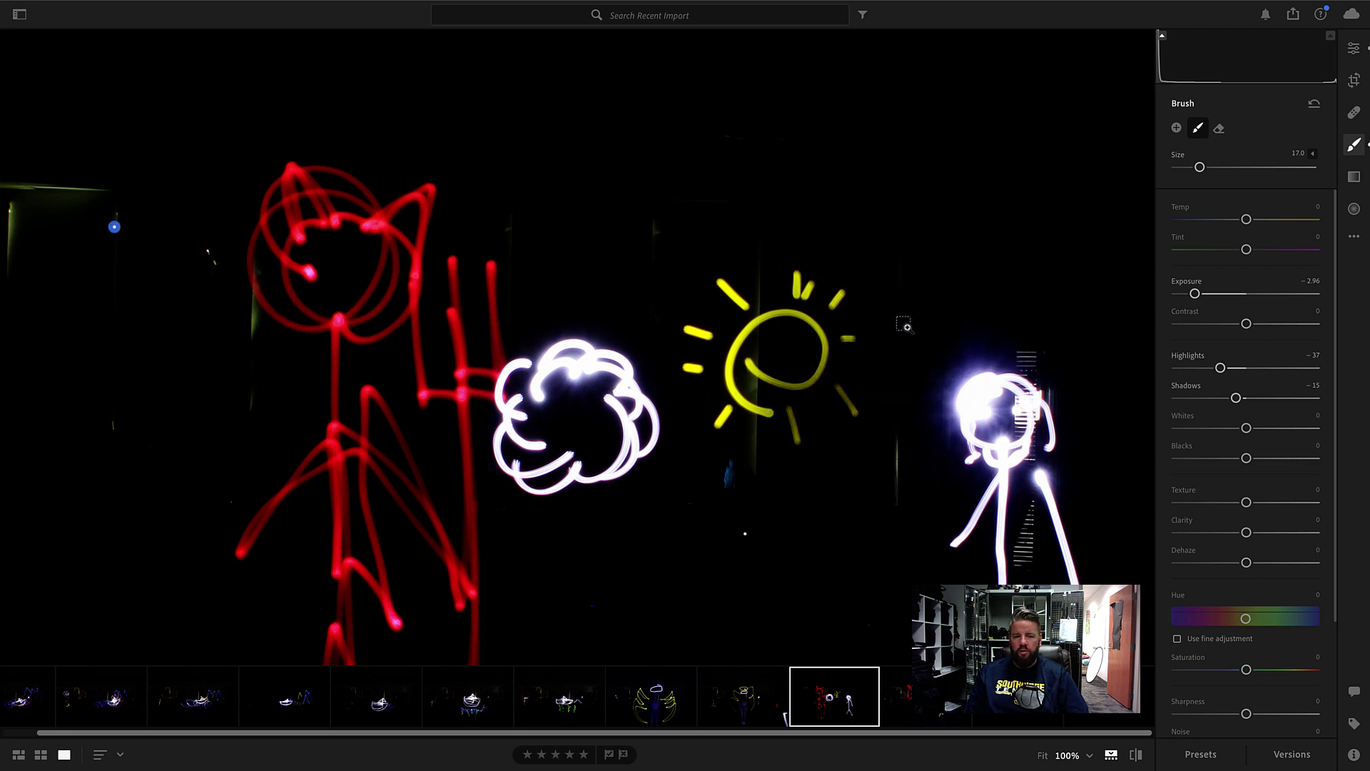
Step: Undo the sun stroke and create a new brush mask with all sliders reset to 0
key(ctrl+z)
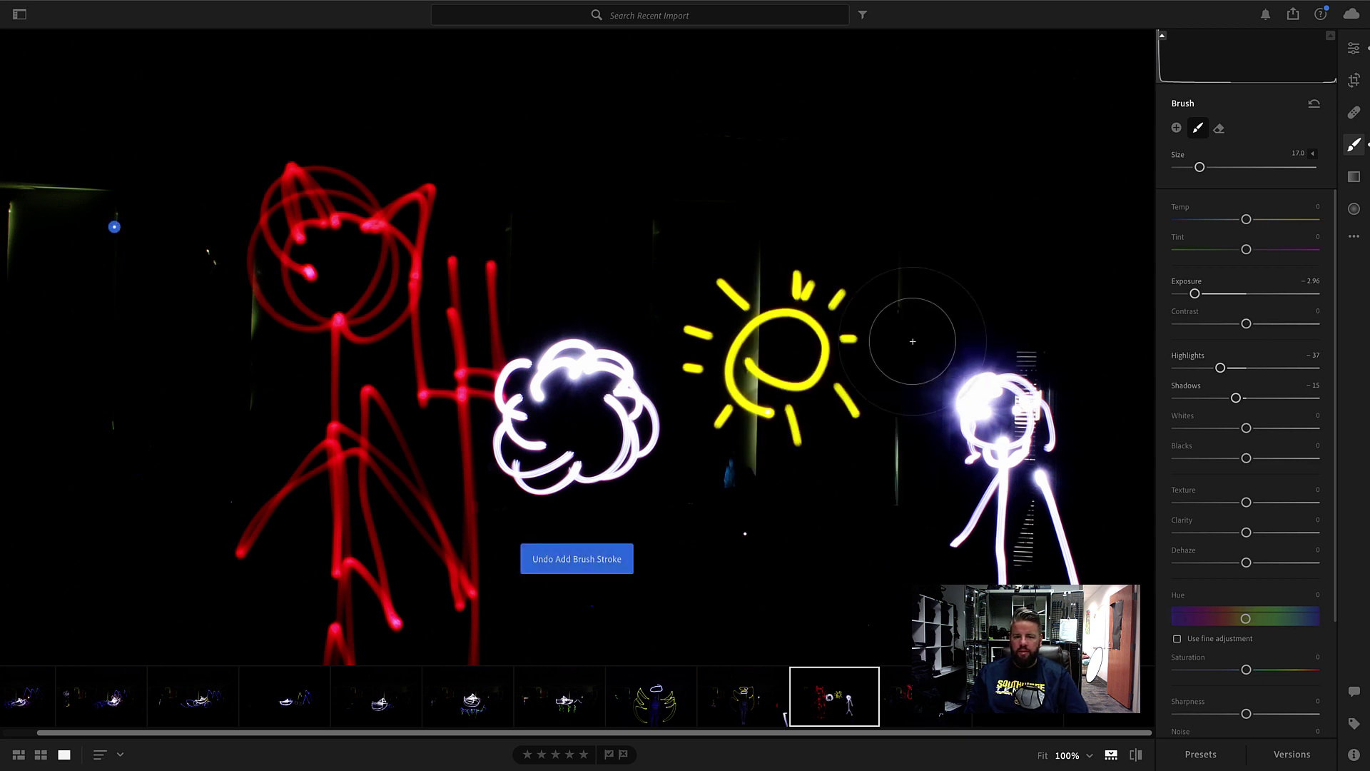
click(1177, 129)
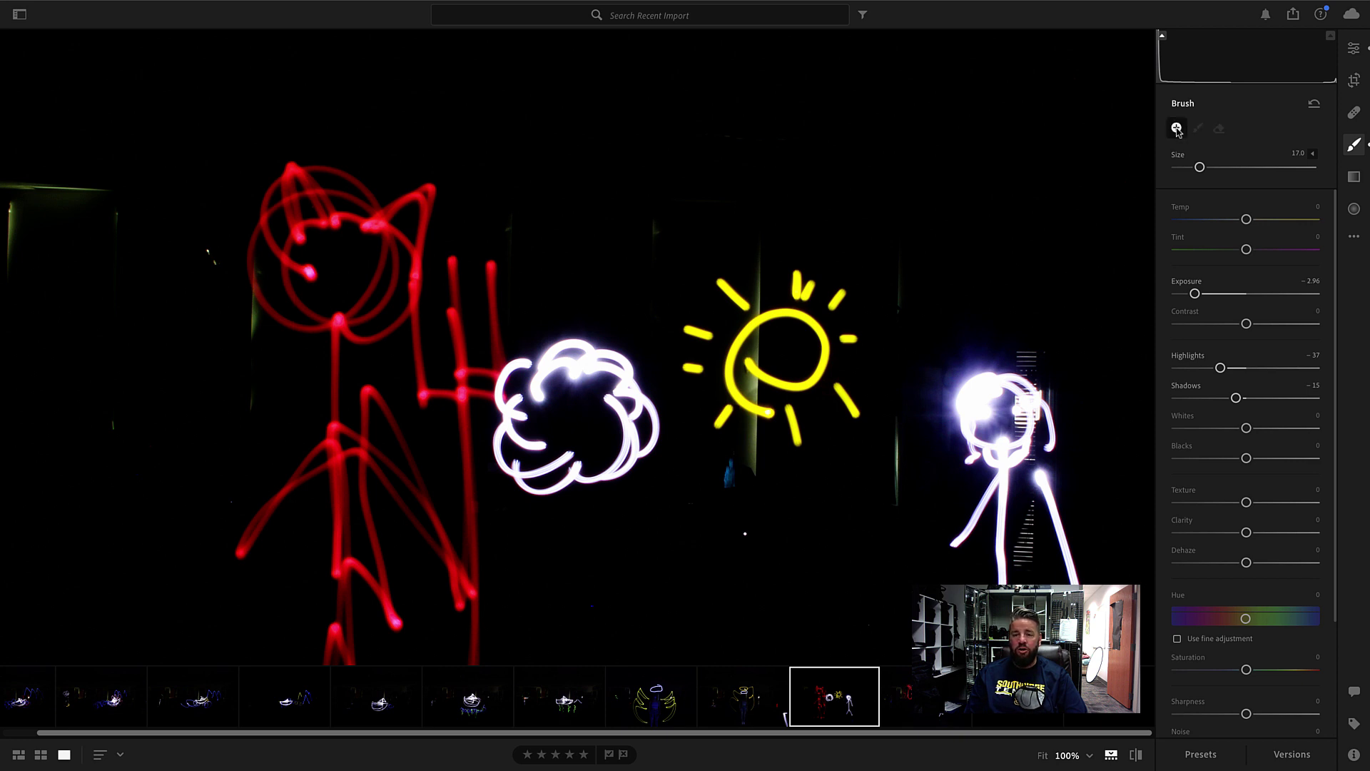
click(776, 276)
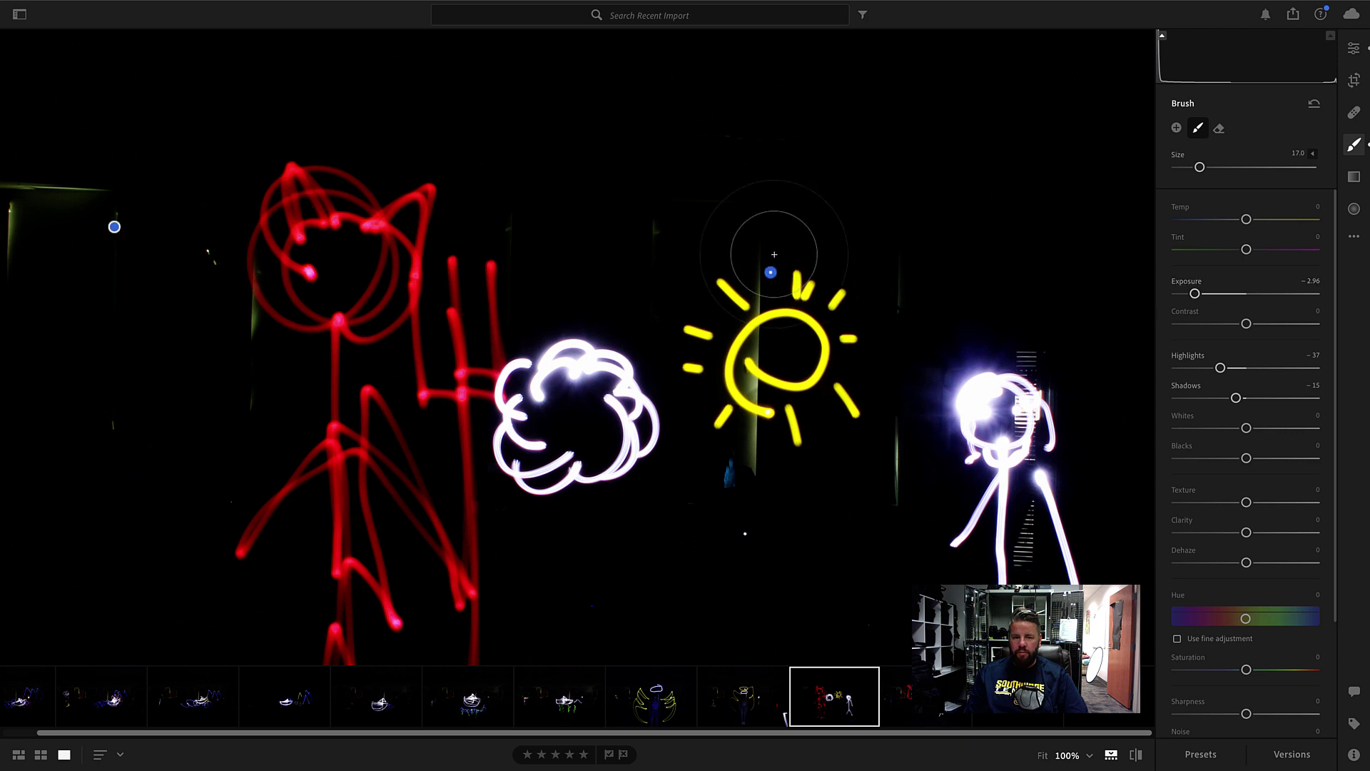
click(770, 273)
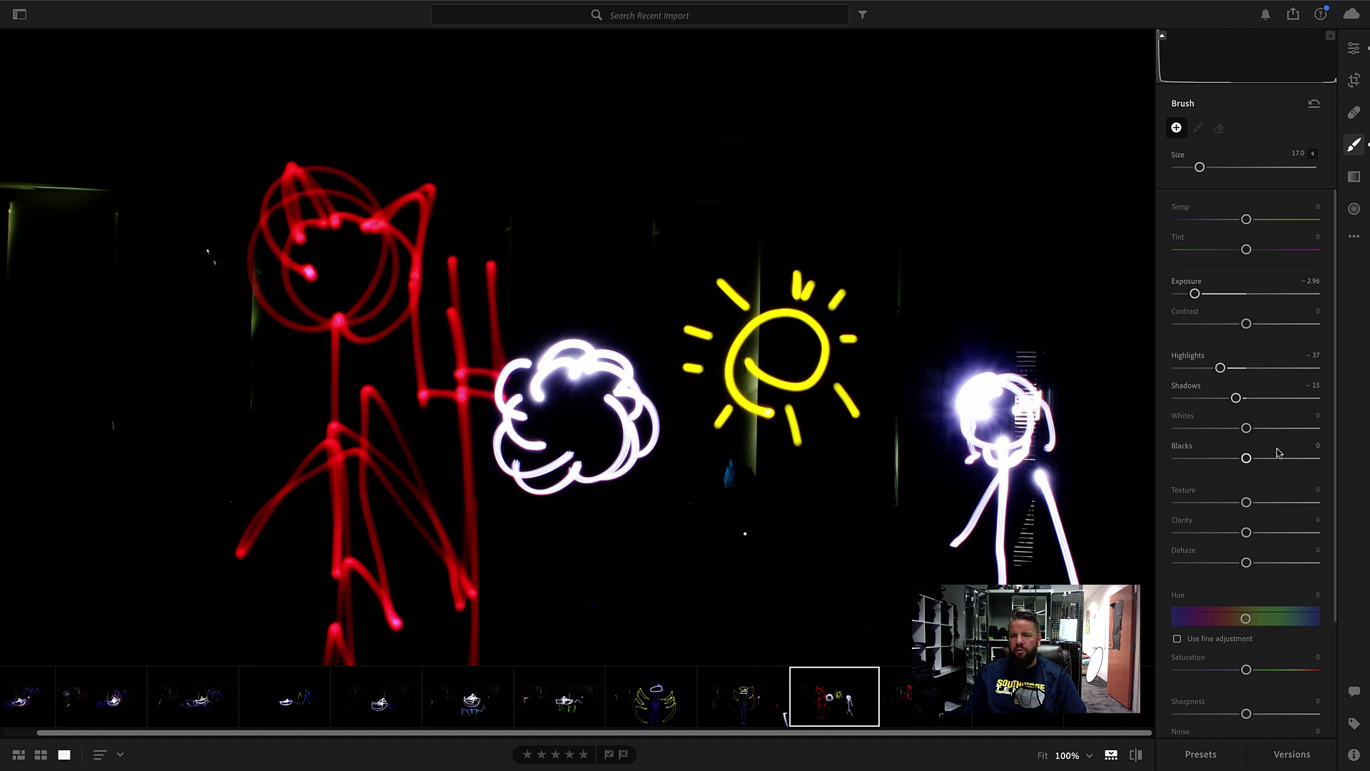
right_click(1263, 282)
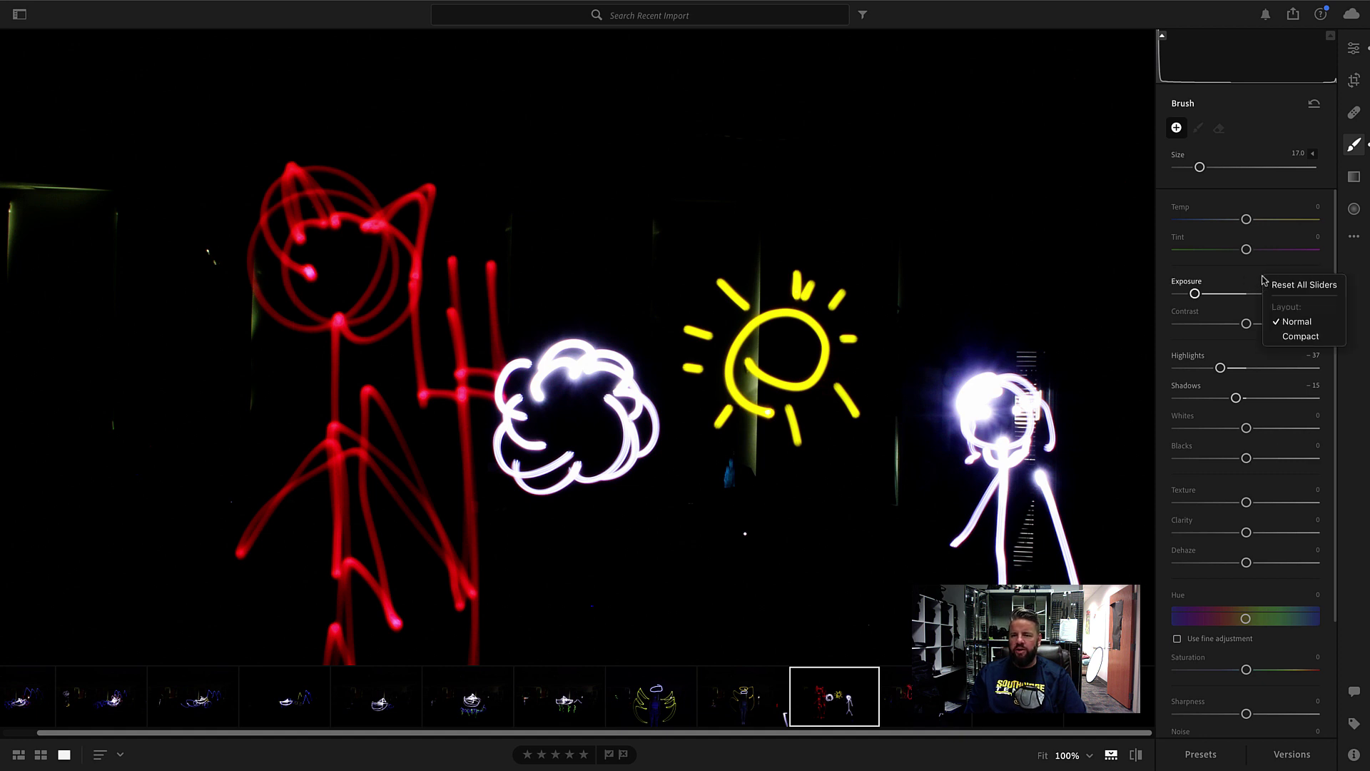
click(1300, 286)
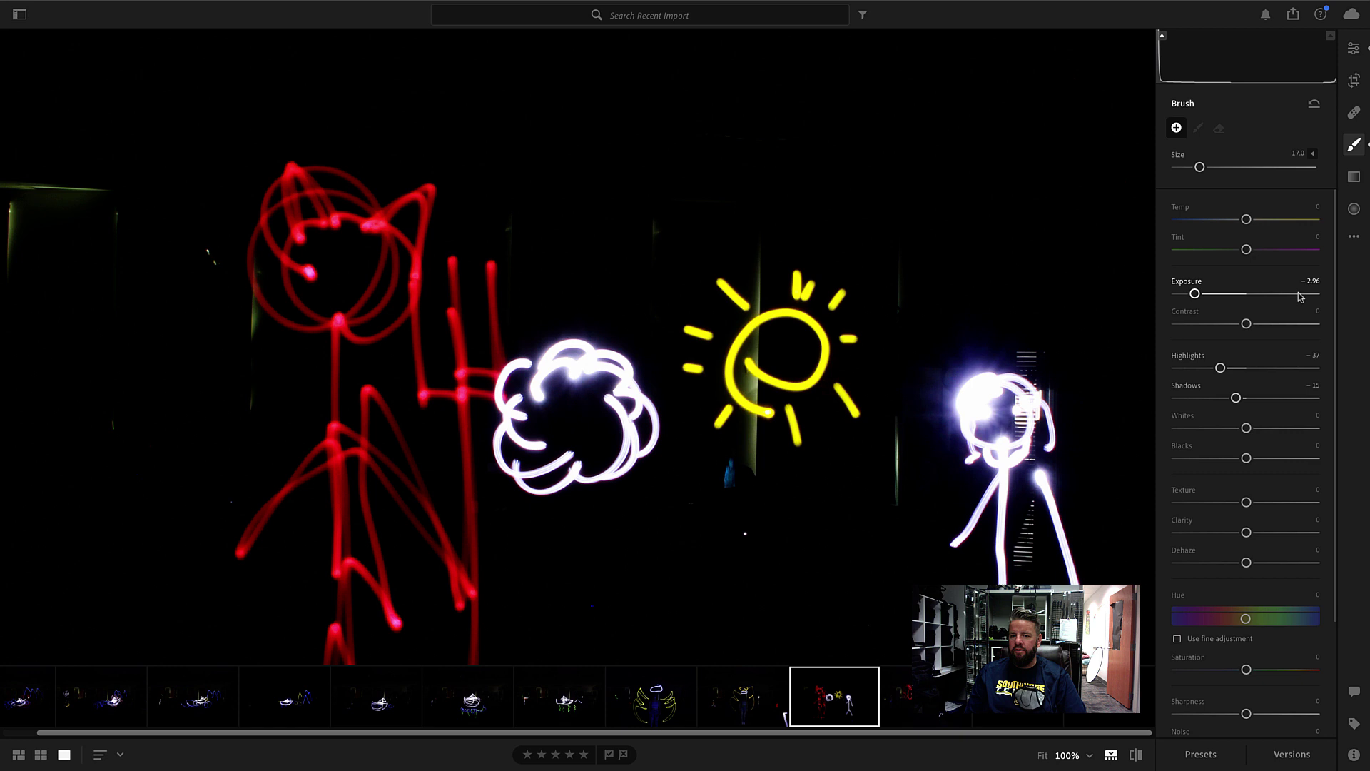
Step: Paint the new mask over the sun with Exposure -1.68, Highlights -39 and brush size 8
mouse_move(773, 275)
mouse_down()
mouse_move(732, 371)
mouse_move(760, 305)
mouse_move(761, 468)
mouse_move(861, 486)
mouse_move(887, 434)
mouse_move(876, 223)
mouse_move(866, 499)
mouse_move(791, 456)
mouse_move(756, 236)
mouse_move(746, 435)
mouse_move(714, 375)
mouse_move(760, 321)
mouse_move(849, 343)
mouse_move(782, 357)
mouse_move(978, 396)
mouse_move(945, 371)
mouse_up()
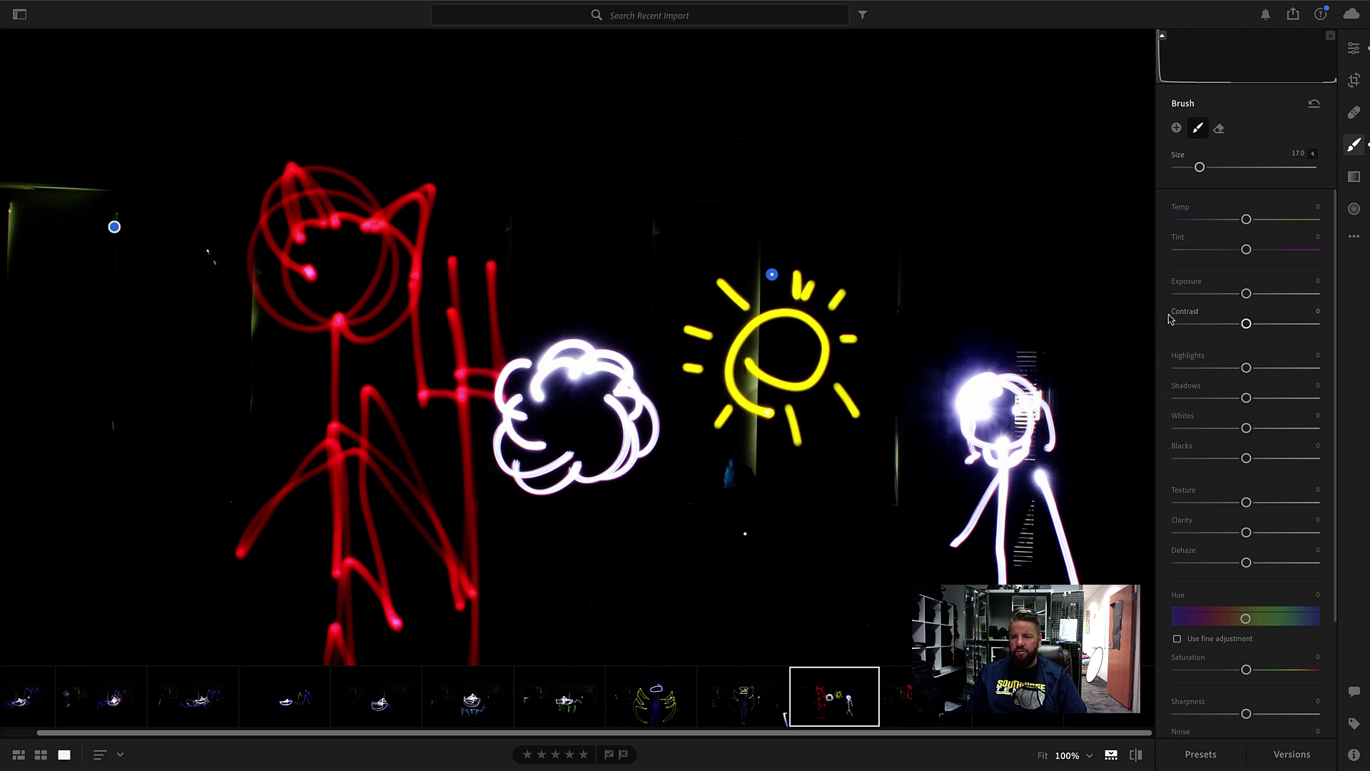
drag(1246, 295, 1207, 297)
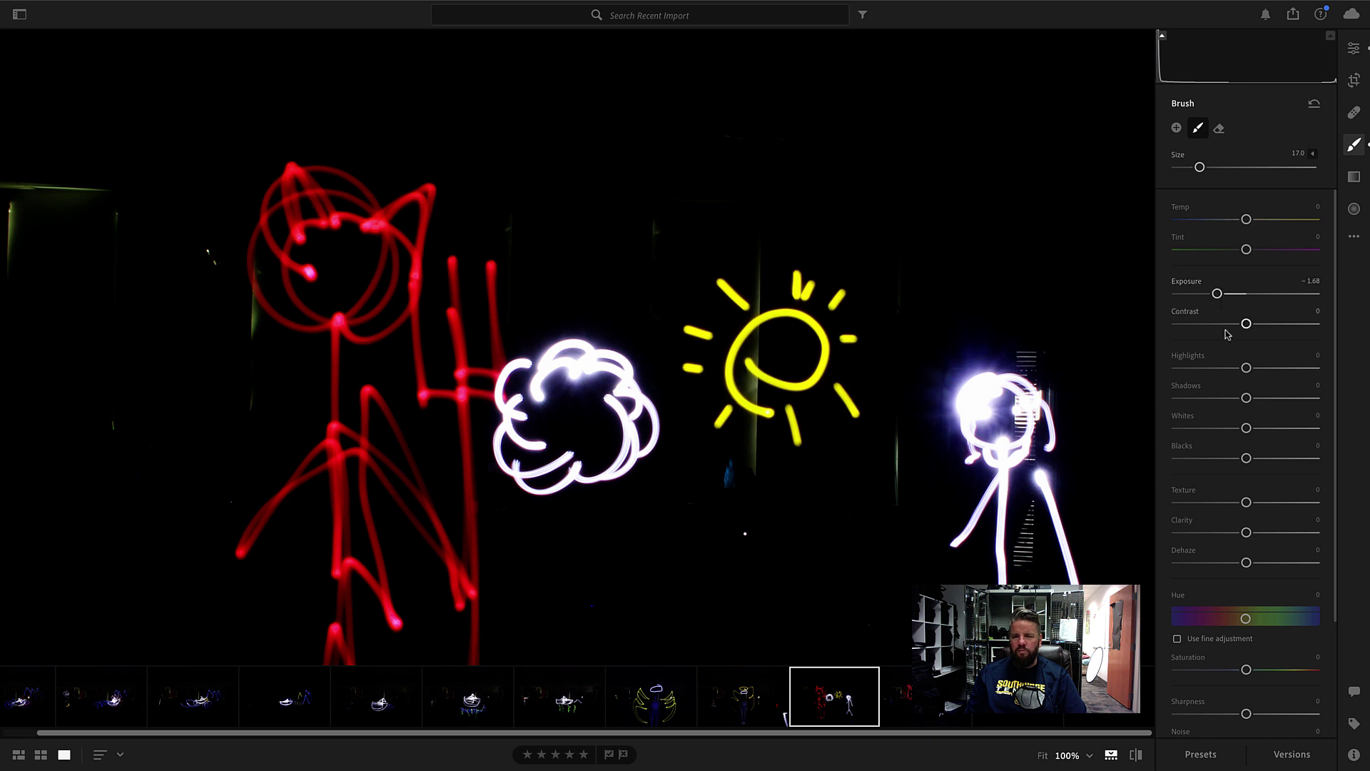
drag(1246, 369, 1221, 368)
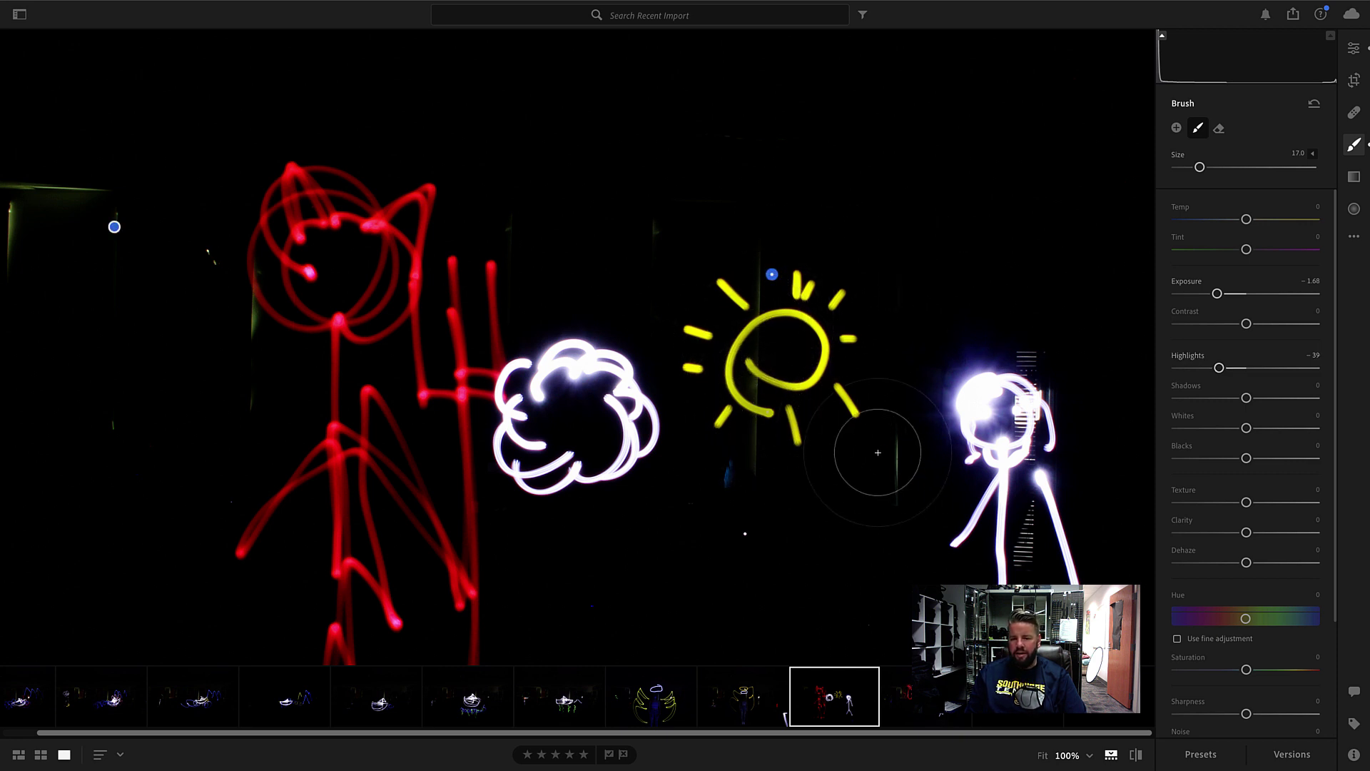
scroll(898, 455, down, 9)
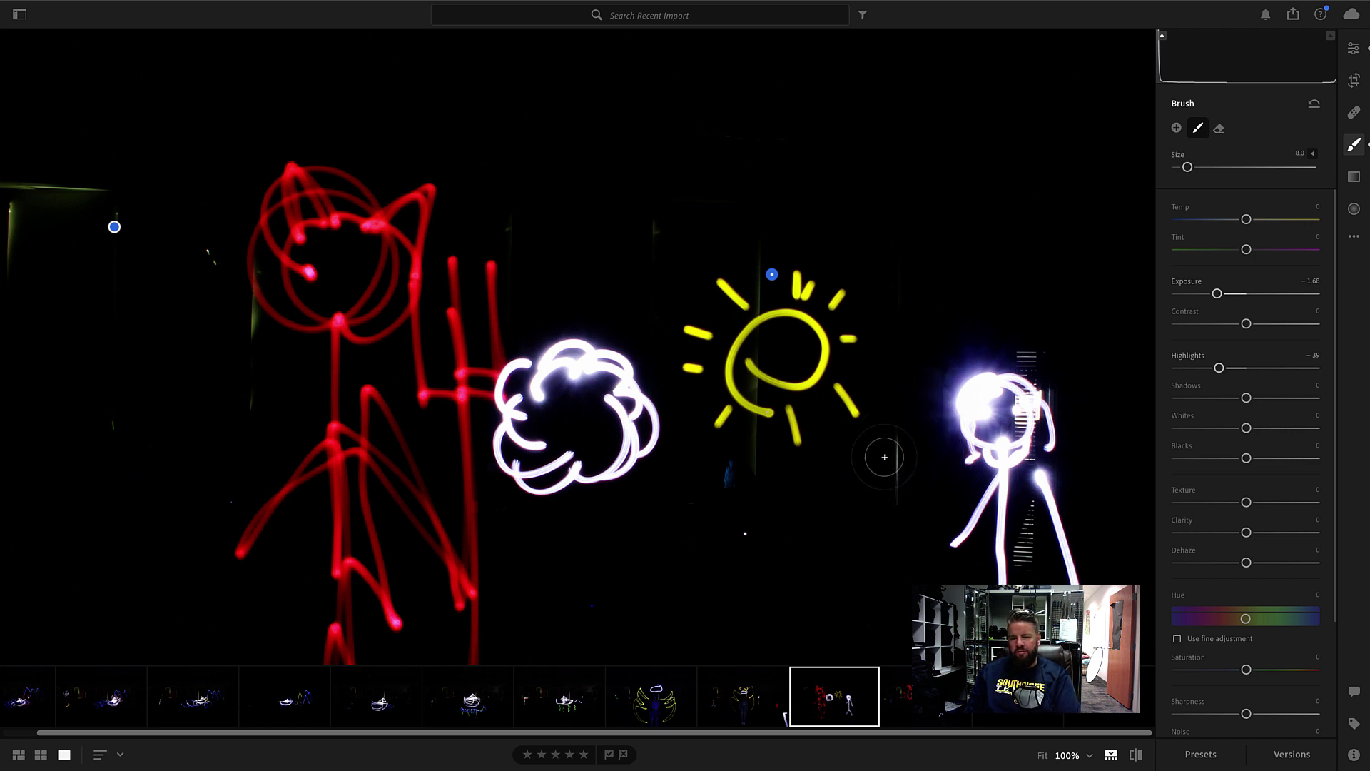
Step: Create another brush mask and paint it over the green light streak at the left edge
click(1177, 129)
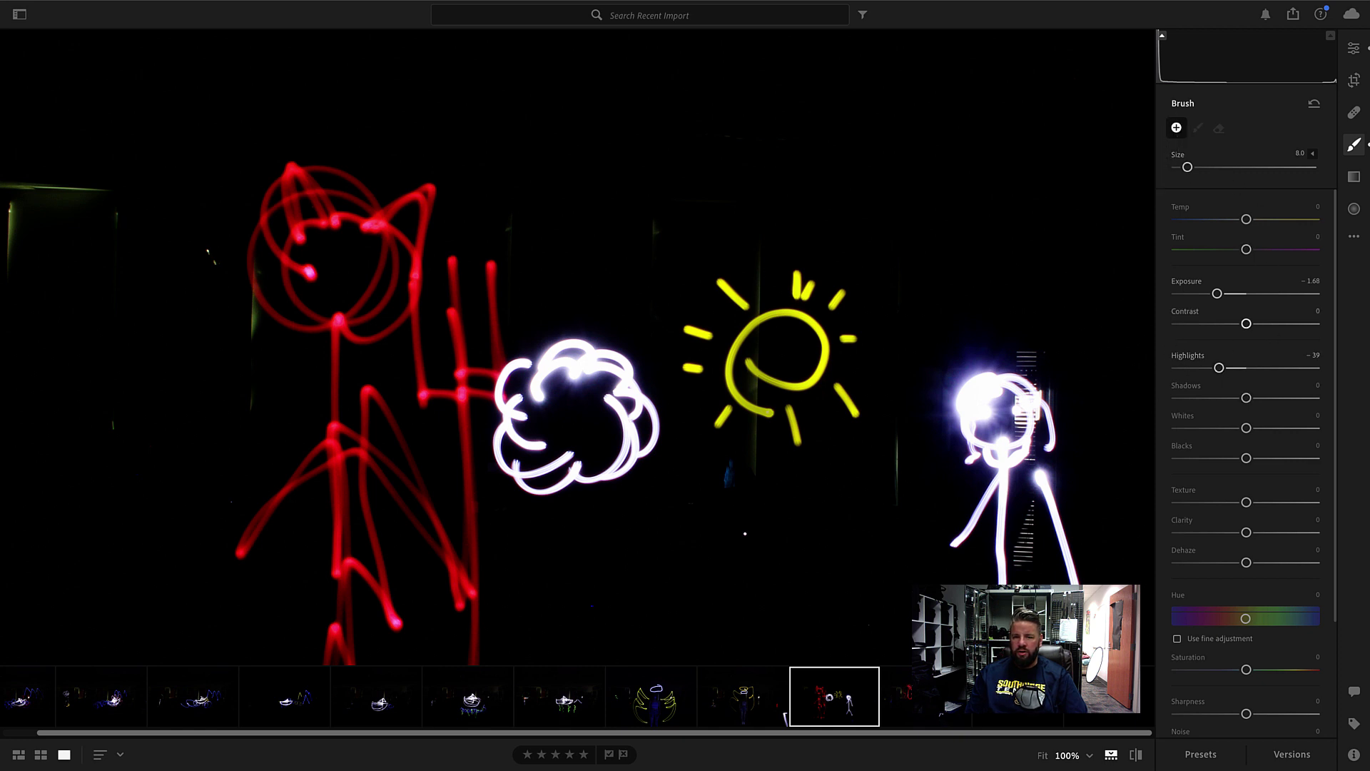
click(899, 491)
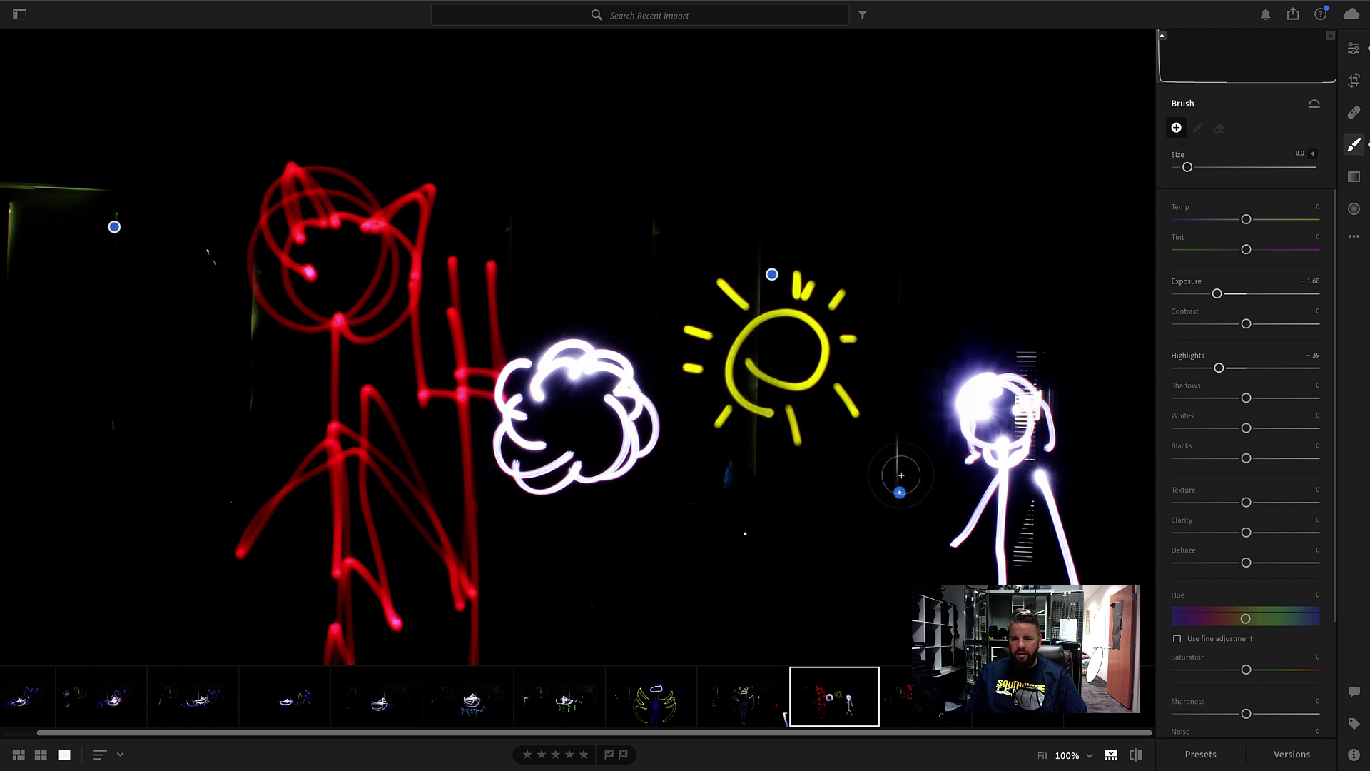
drag(901, 475, 888, 483)
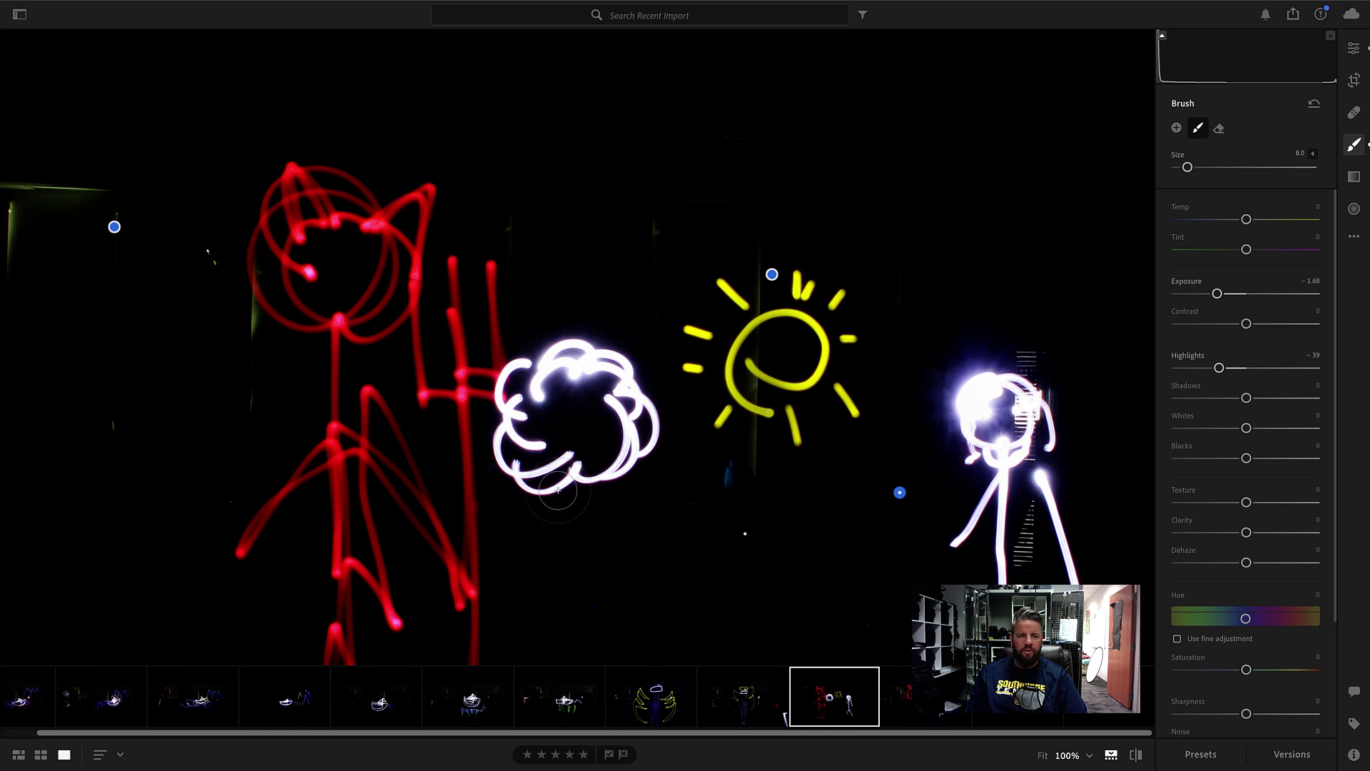
mouse_move(100, 194)
mouse_down()
mouse_move(55, 183)
mouse_move(131, 180)
mouse_move(105, 184)
mouse_up()
mouse_move(1, 187)
mouse_down()
mouse_move(3, 225)
mouse_move(15, 214)
mouse_move(0, 260)
mouse_move(30, 219)
mouse_move(102, 208)
mouse_move(110, 235)
mouse_move(121, 224)
mouse_move(122, 315)
mouse_up()
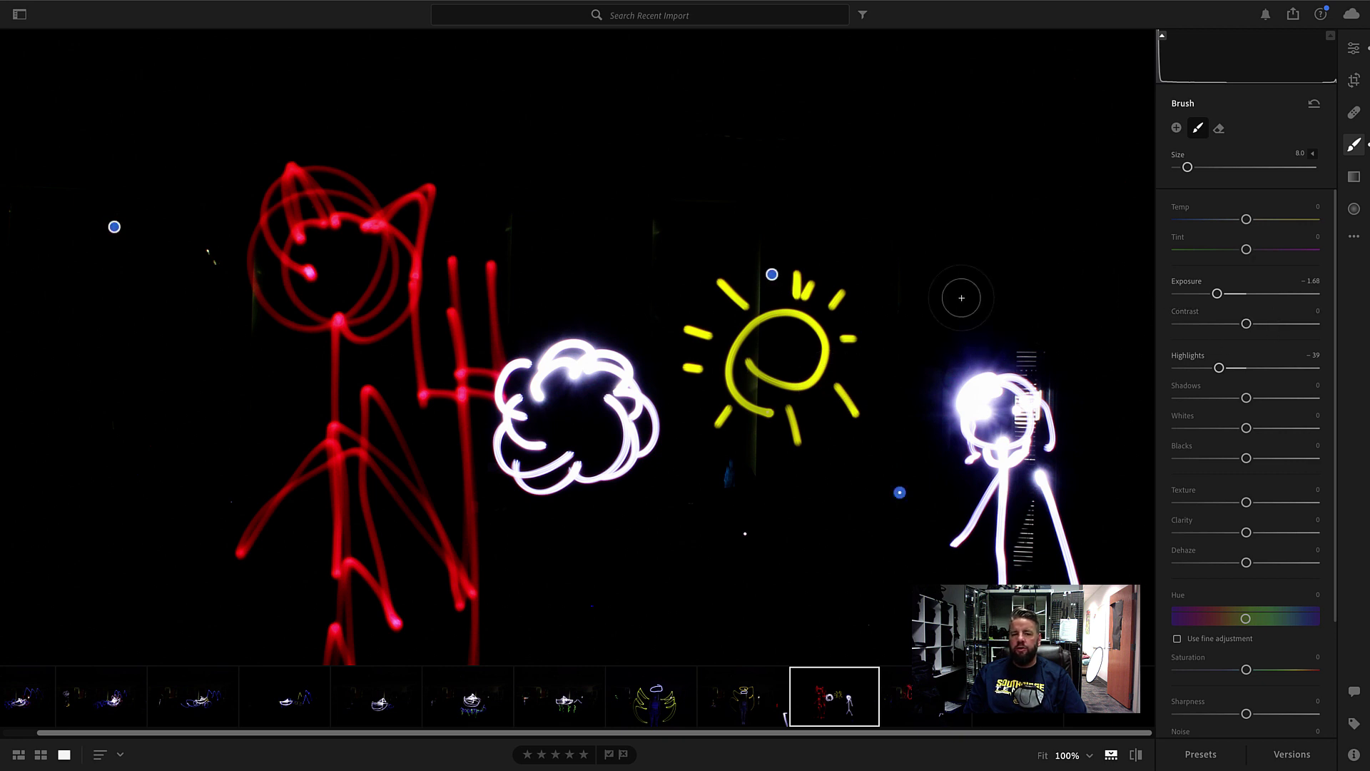
Step: Create a fresh brush mask with sliders reset and Highlights +45, painted over the cloud's lower strokes
click(1177, 130)
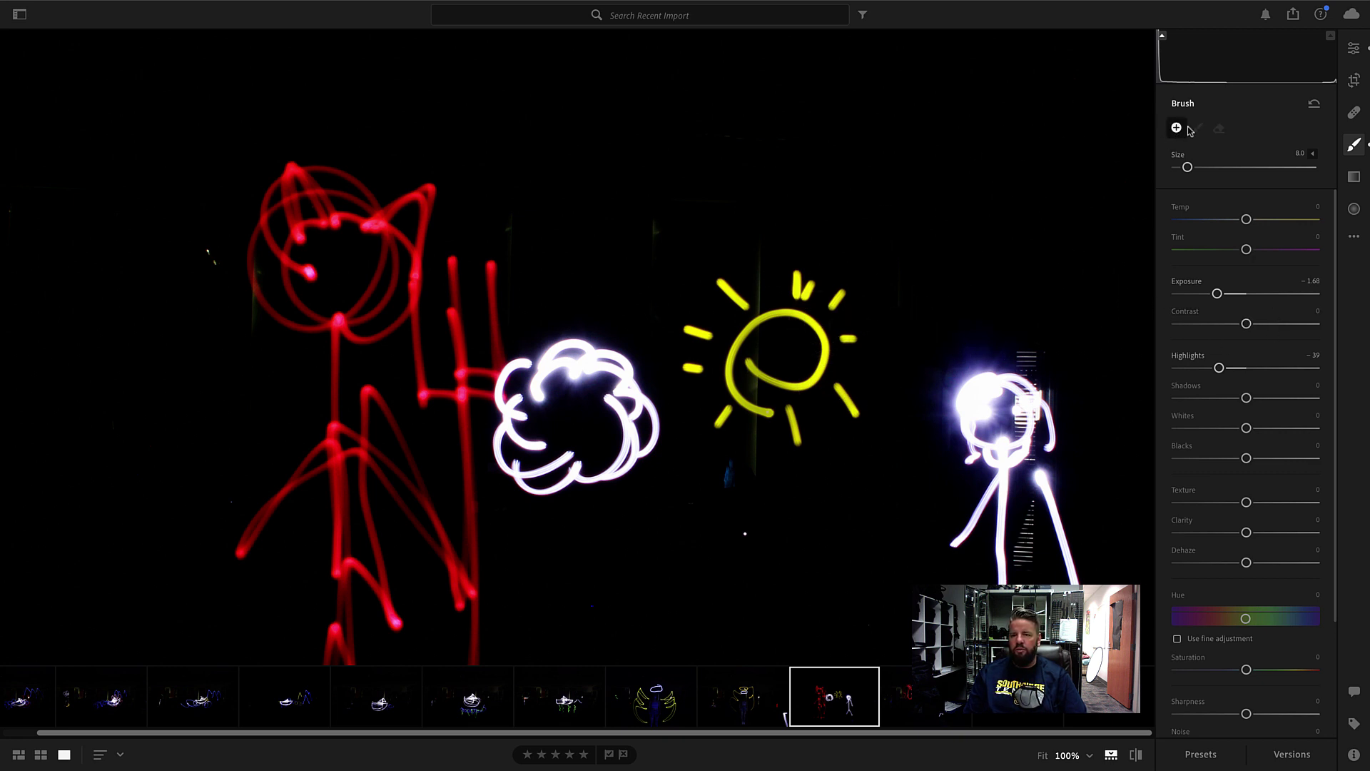
right_click(1258, 282)
click(1276, 289)
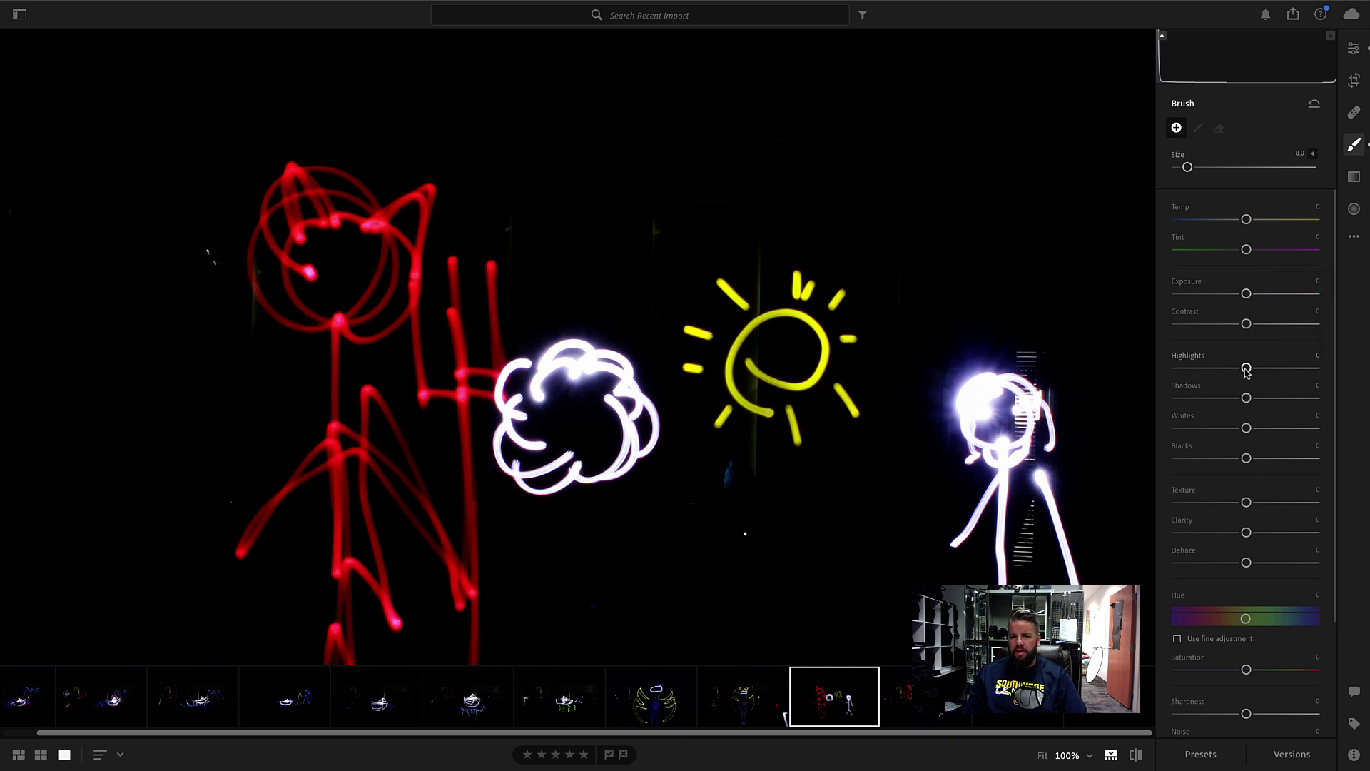
drag(1273, 369, 1278, 368)
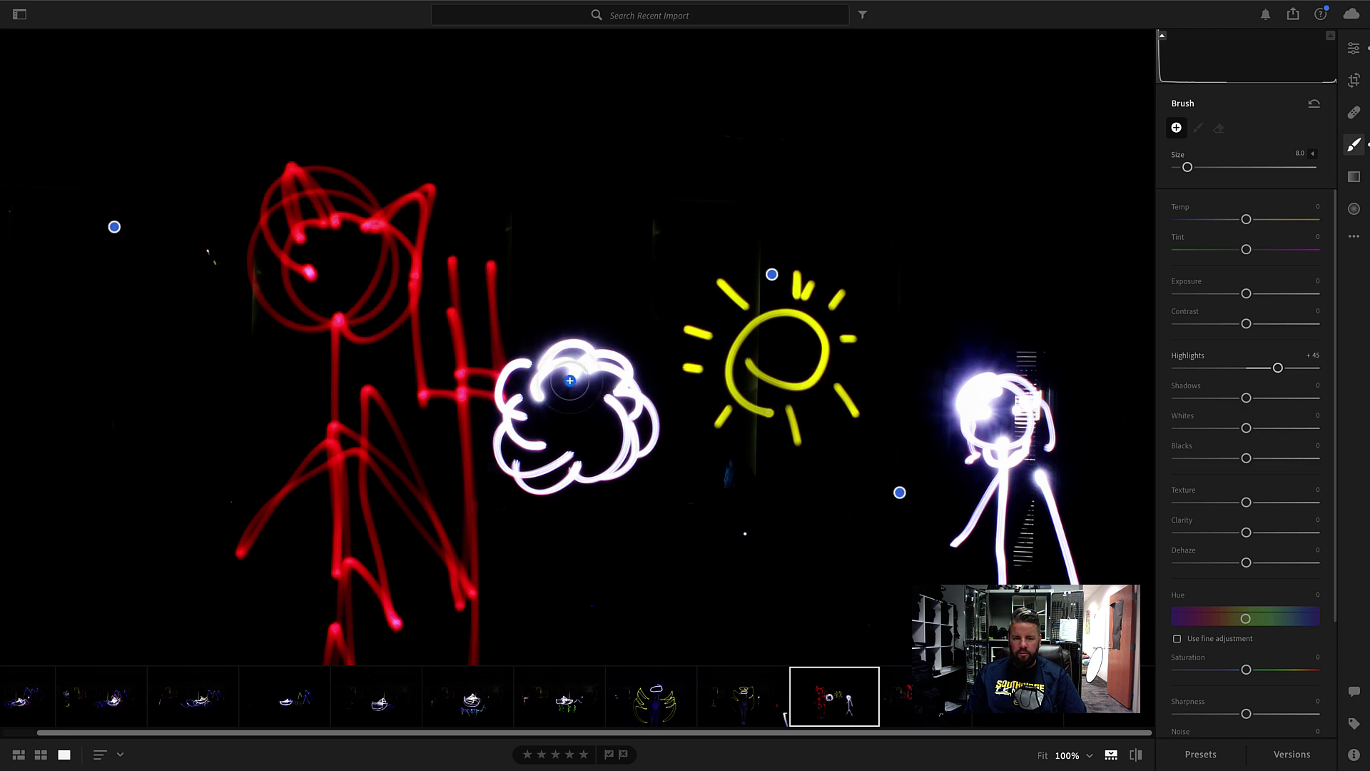
mouse_move(637, 409)
mouse_down()
mouse_move(571, 467)
mouse_move(528, 471)
mouse_move(513, 386)
mouse_move(571, 351)
mouse_move(625, 368)
mouse_move(609, 477)
mouse_up()
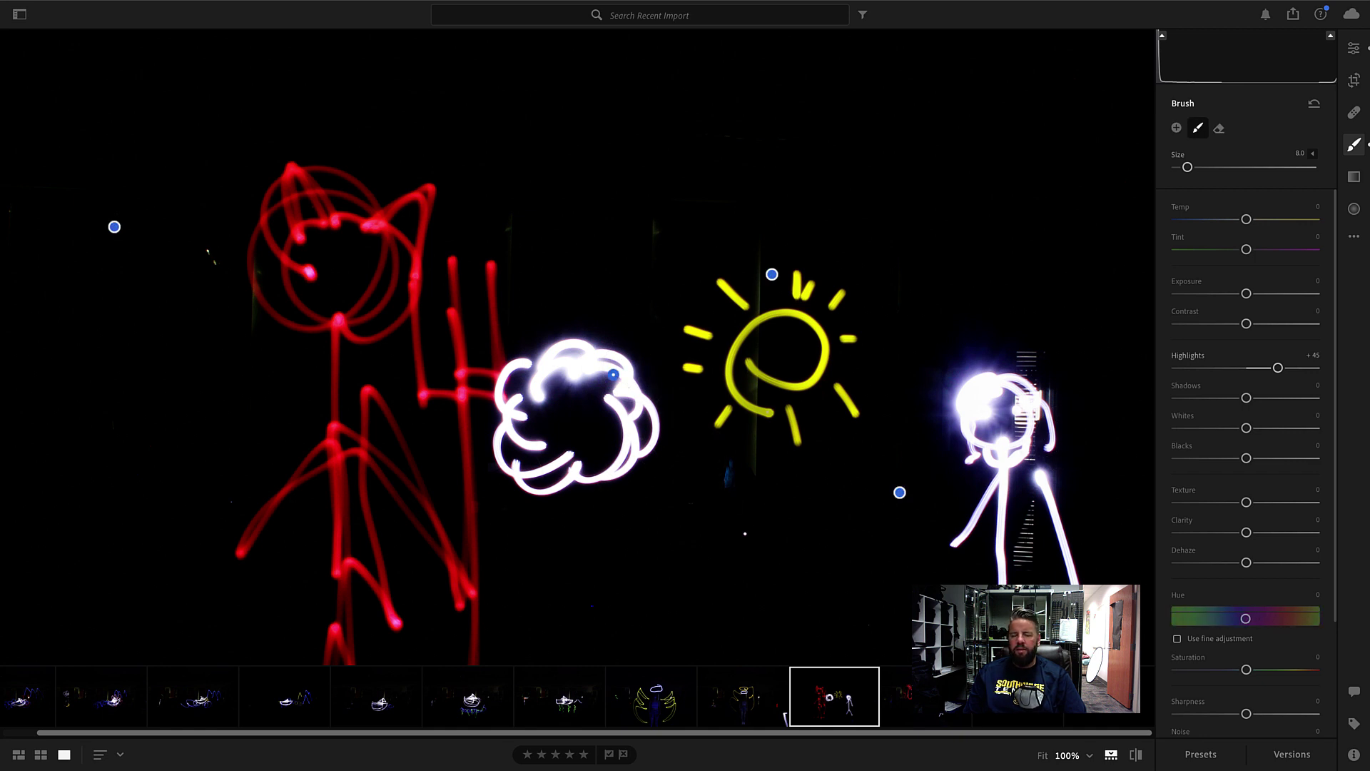
click(1353, 50)
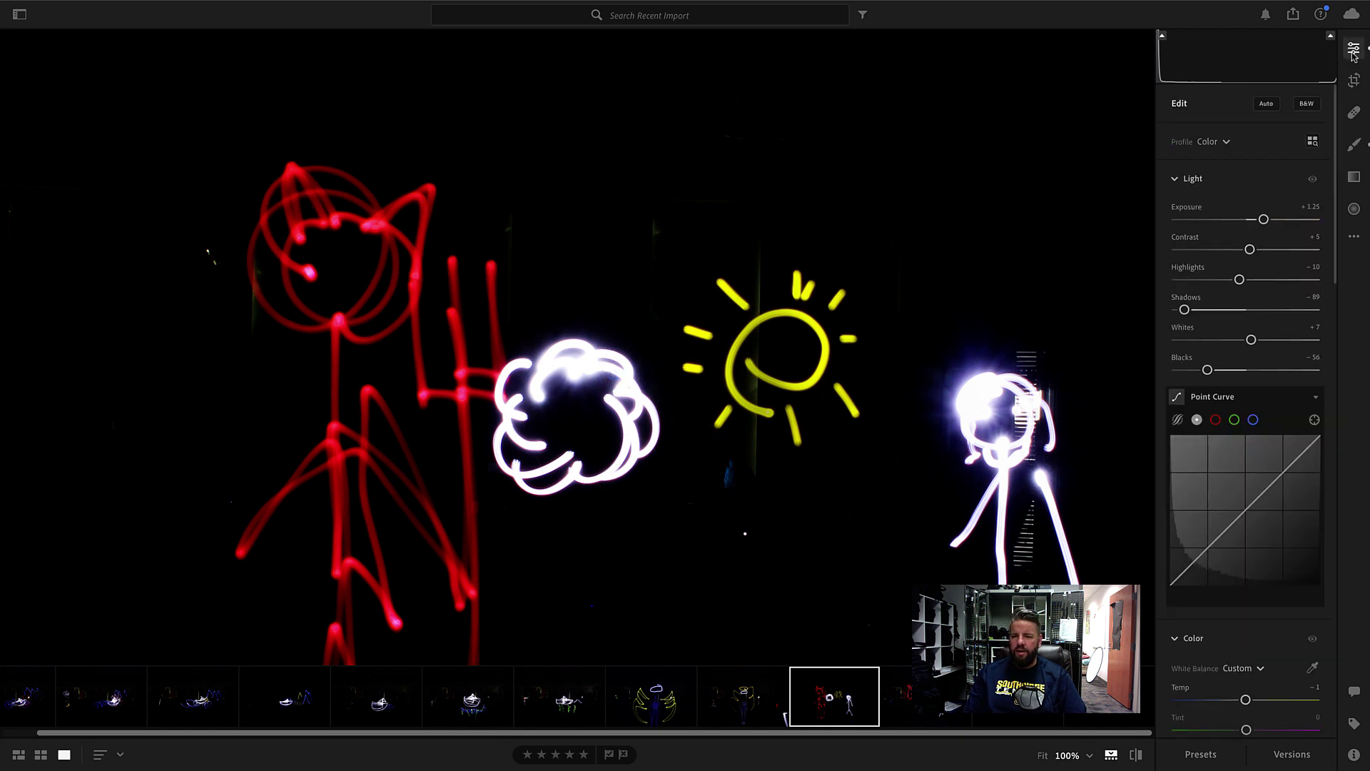
scroll(1263, 571, down, 4)
scroll(1270, 608, down, 3)
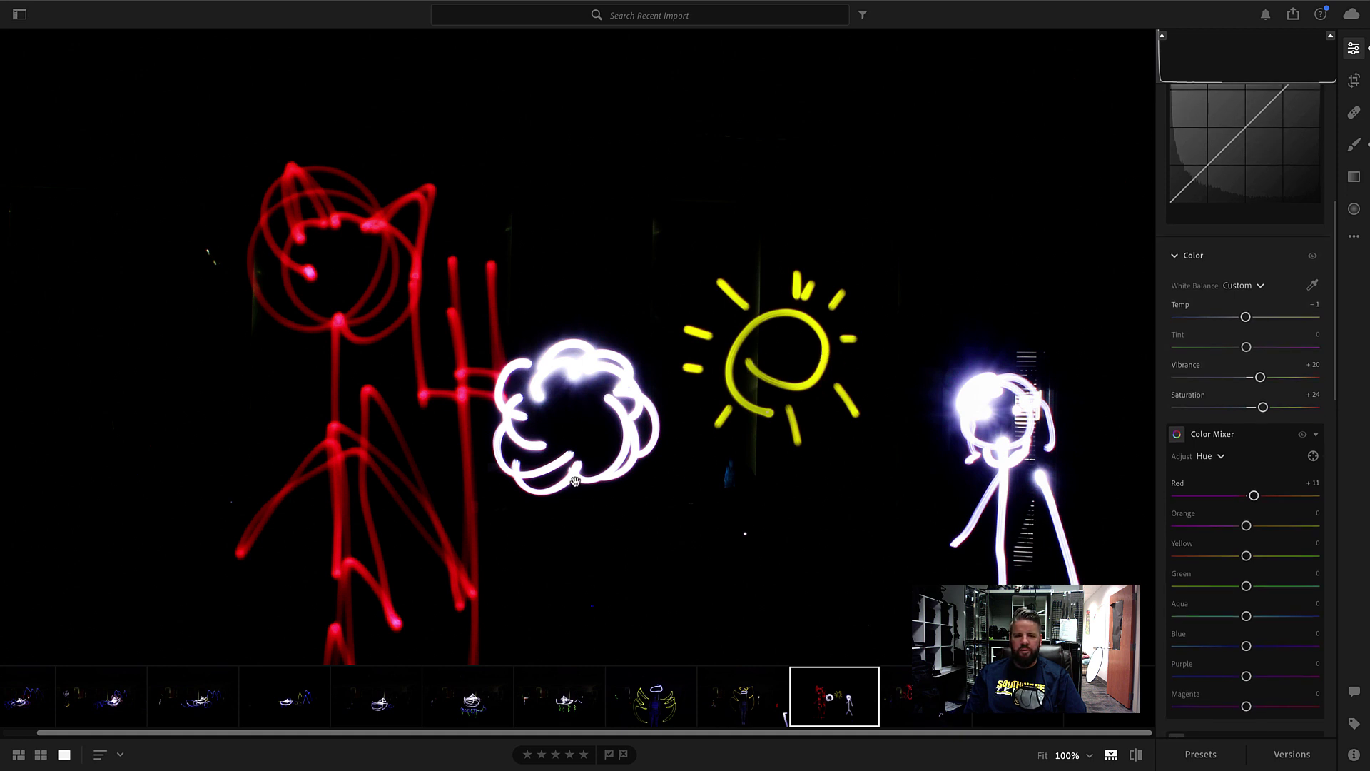
key(backslash)
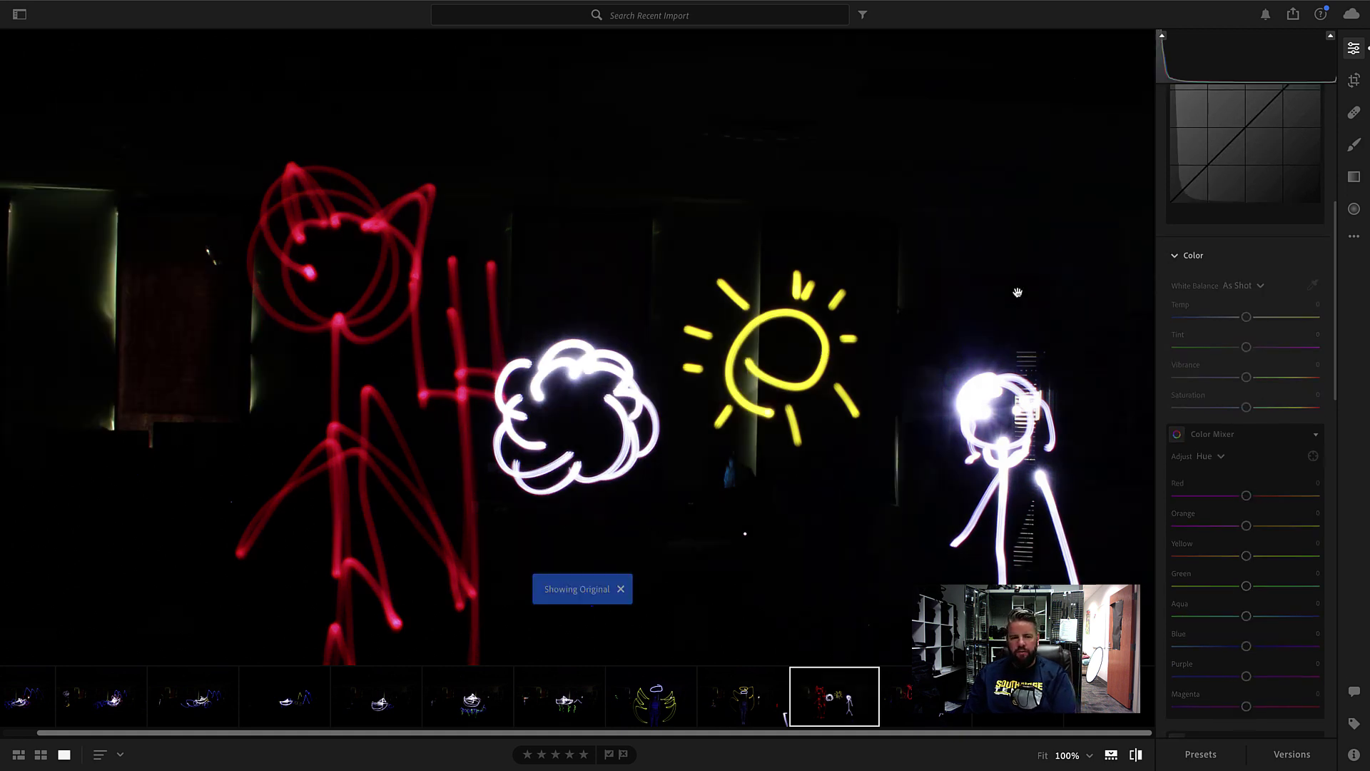
key(backslash)
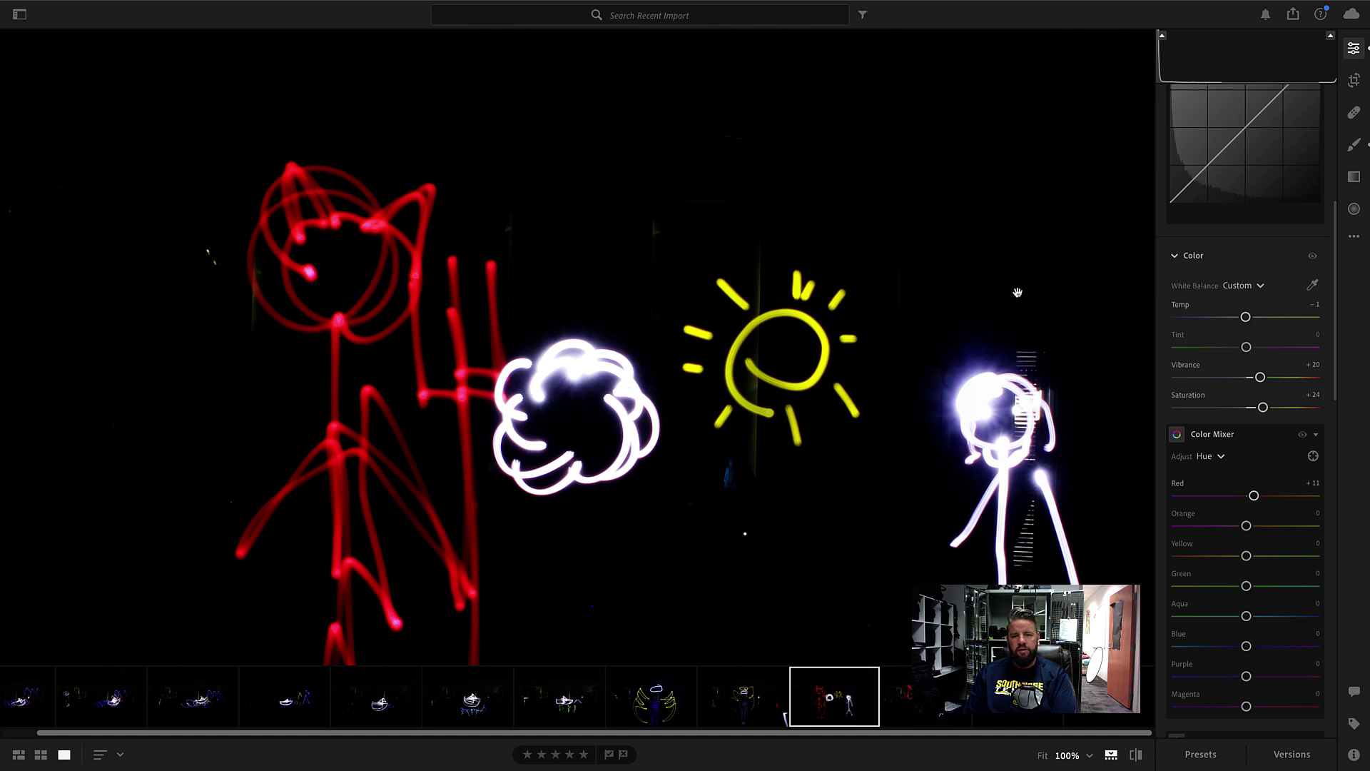
scroll(1254, 355, up, 10)
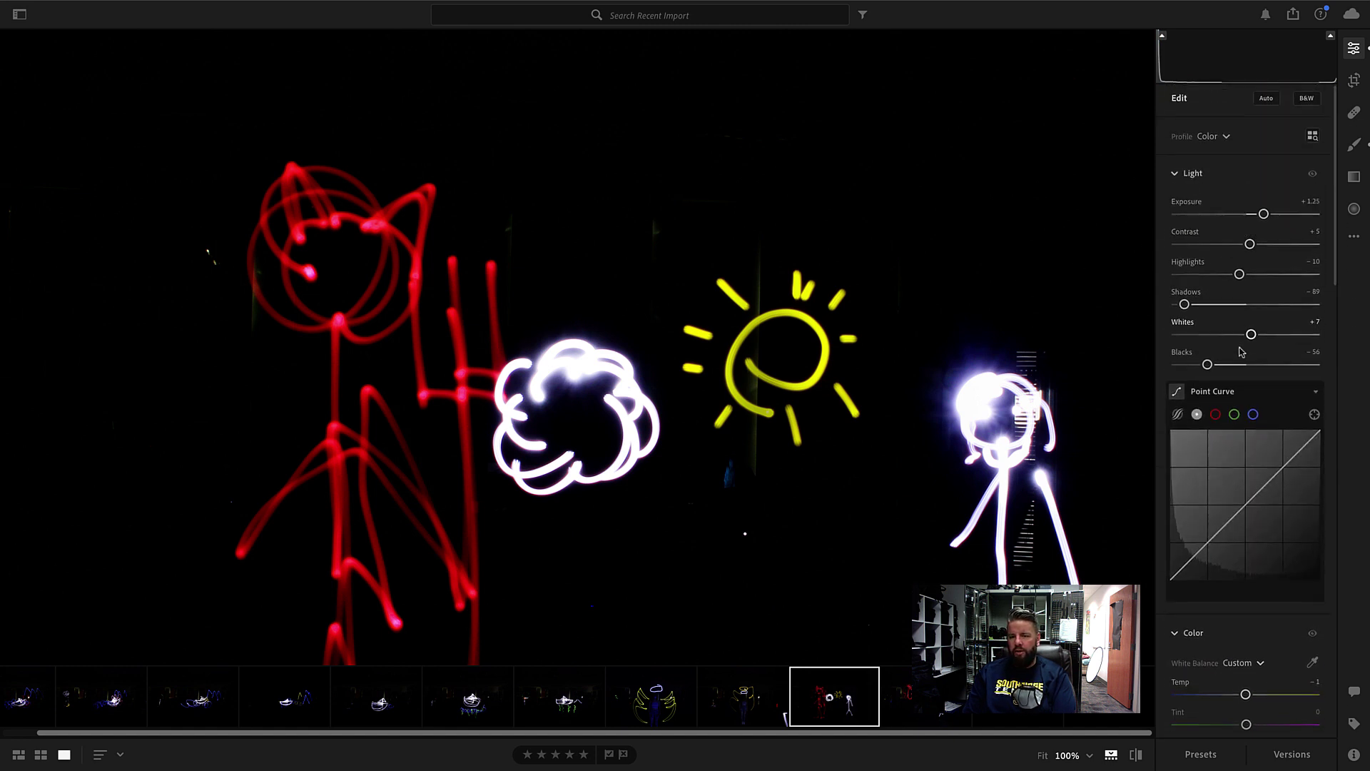
scroll(1228, 400, down, 10)
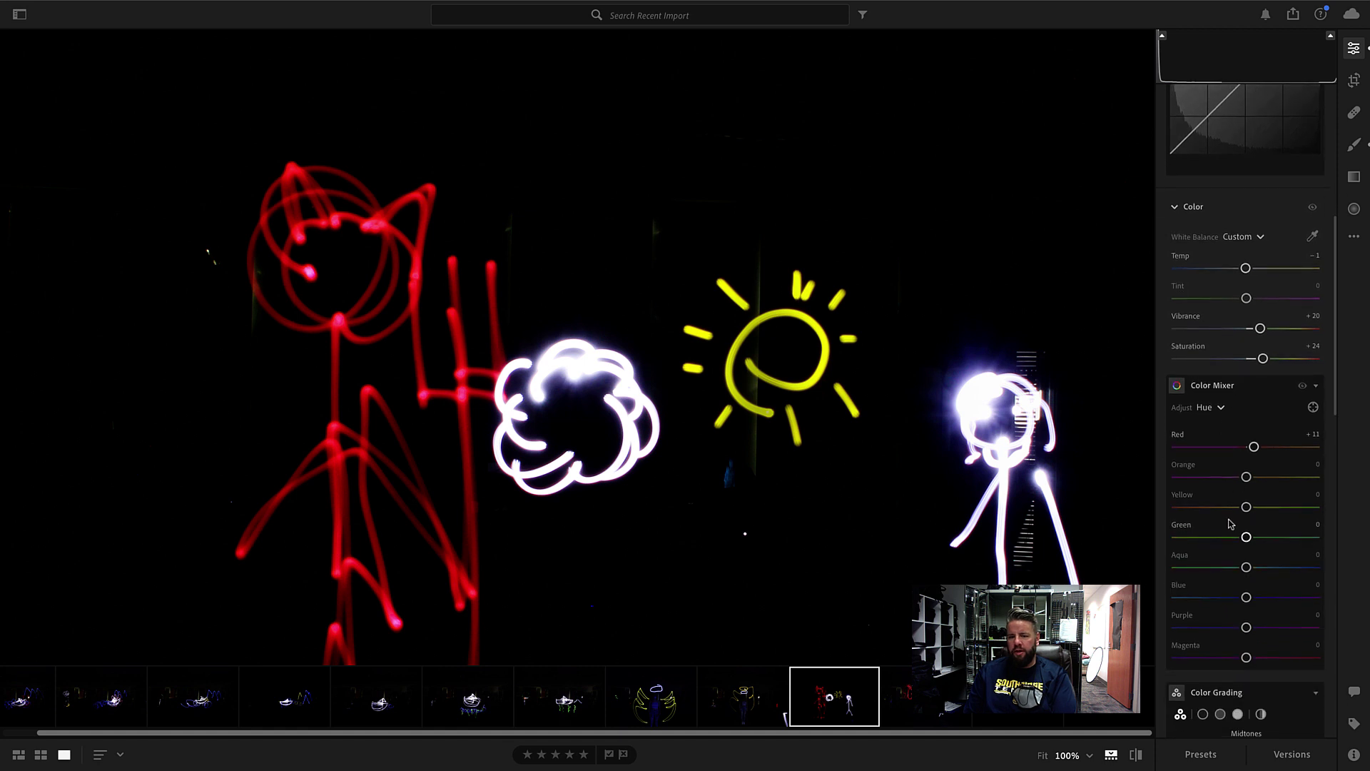
click(1354, 146)
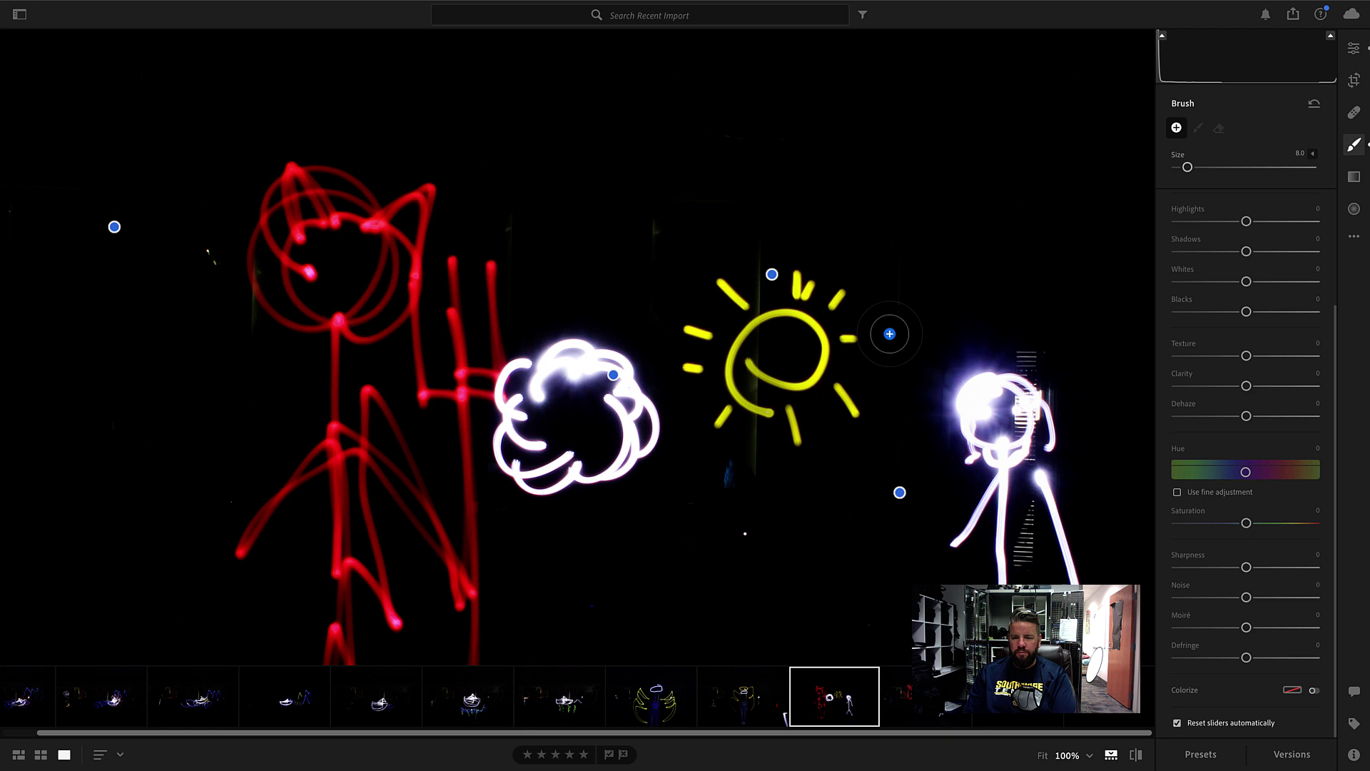